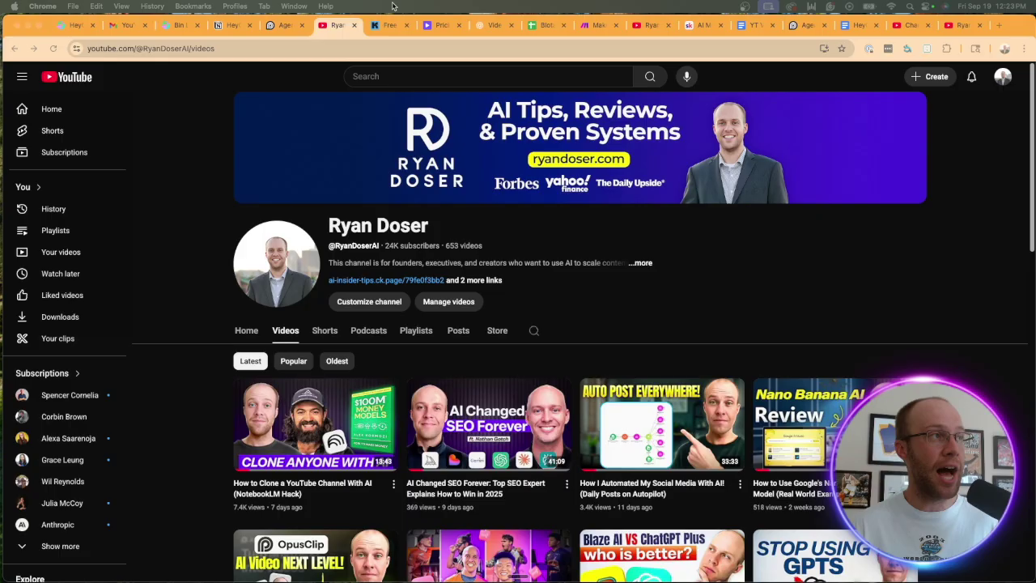
Switch to the Kit Free AI Marketing Essentials Guide signup page and highlight 'Free AI' in its headline
{"action": "key", "text": "ctrl+Tab"}
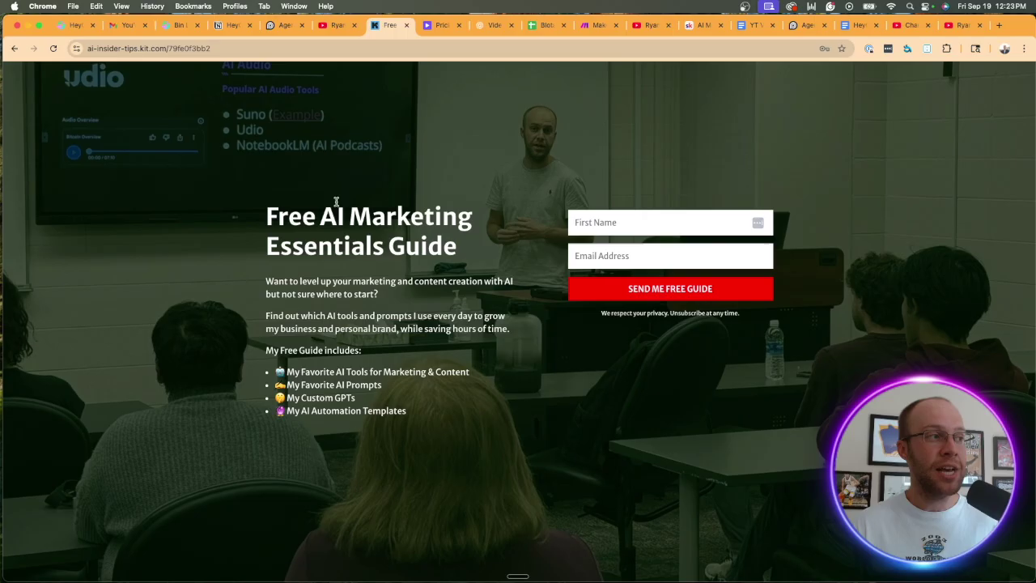
{"action": "left_click_drag", "start_coordinate": [267, 208], "coordinate": [458, 244]}
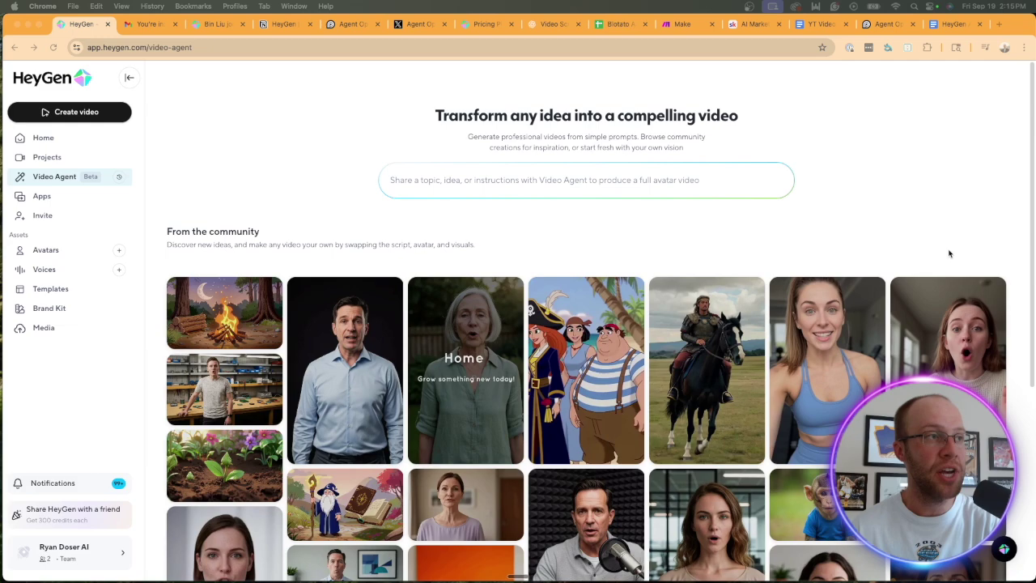
Scroll down the Video Agent community gallery to the soda-can UGC example
{"action": "scroll", "coordinate": [853, 239], "scroll_direction": "down", "scroll_amount": 2}
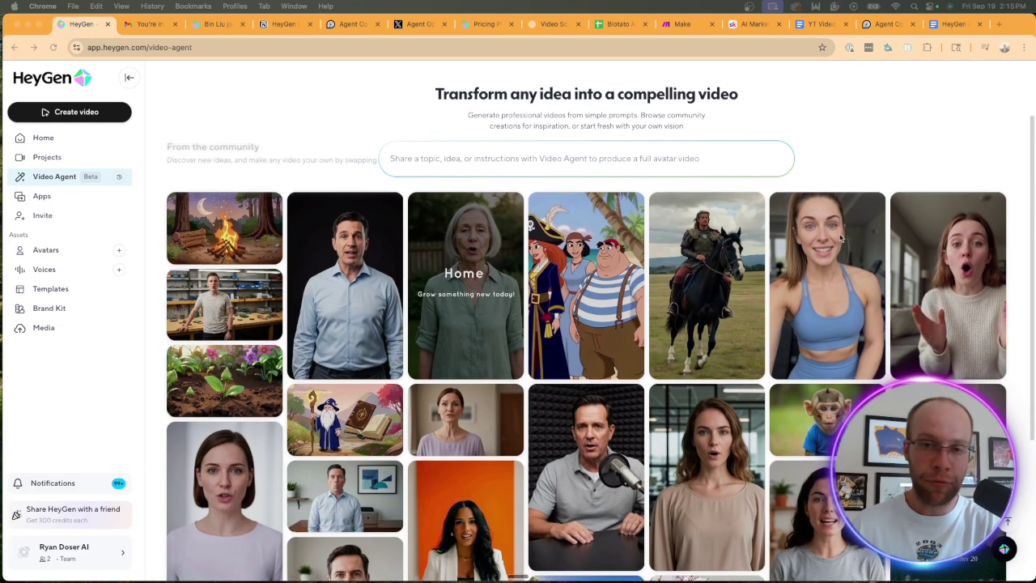
{"action": "scroll", "coordinate": [842, 238], "scroll_direction": "down", "scroll_amount": 2}
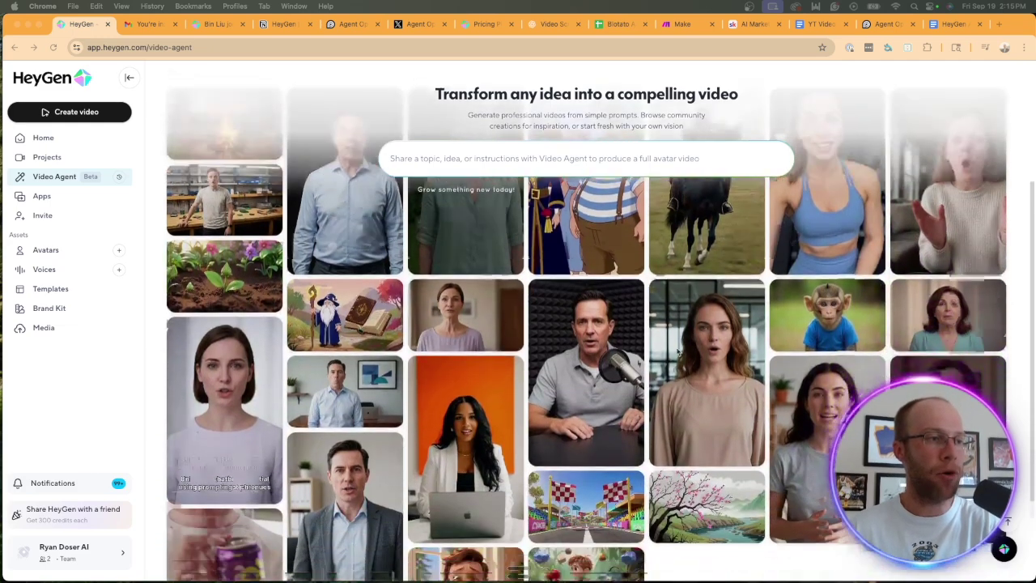
{"action": "scroll", "coordinate": [320, 299], "scroll_direction": "down", "scroll_amount": 4}
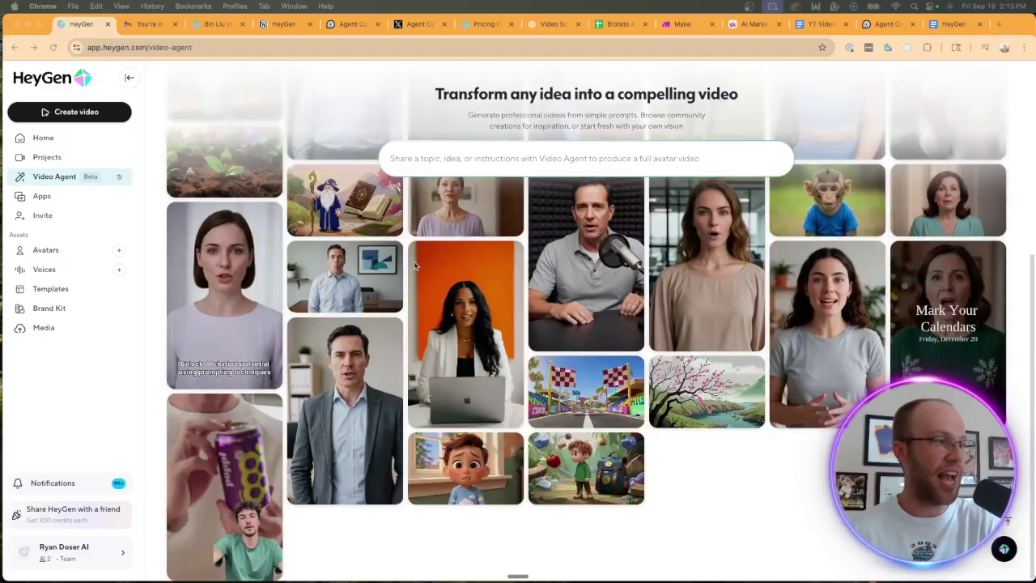
Open the Poppi: Gut-Happy Soda example, preview the poppi4.mp4 clip, and read its prompt
{"action": "mouse_move", "coordinate": [219, 479]}
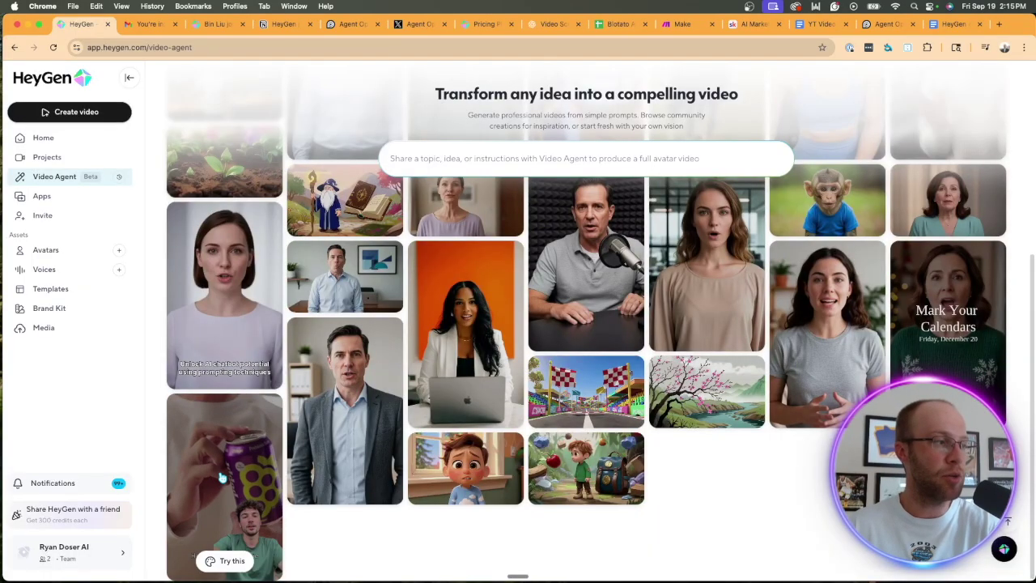
{"action": "left_click", "coordinate": [244, 456]}
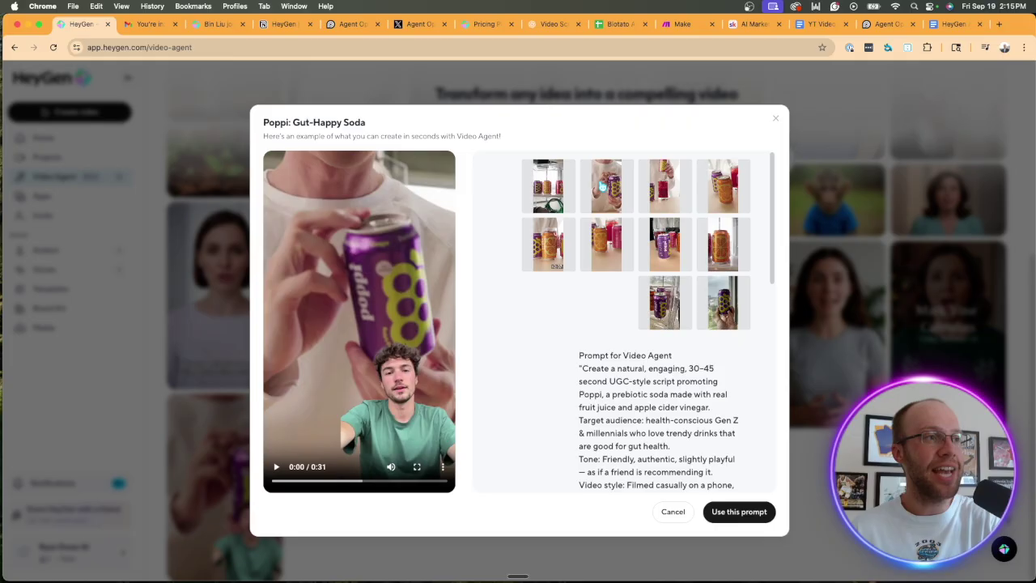
{"action": "left_click", "coordinate": [664, 189]}
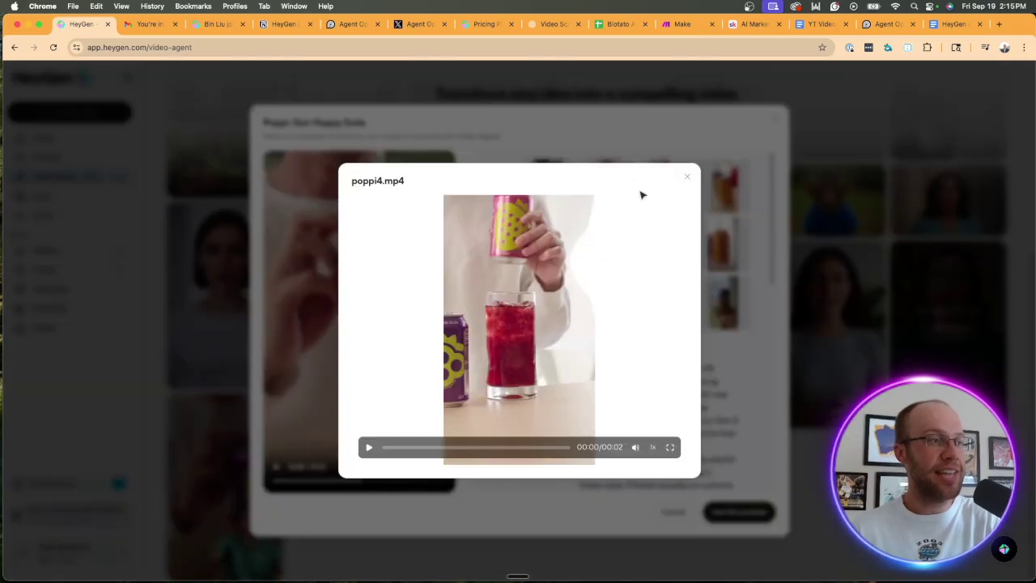
{"action": "left_click", "coordinate": [687, 178]}
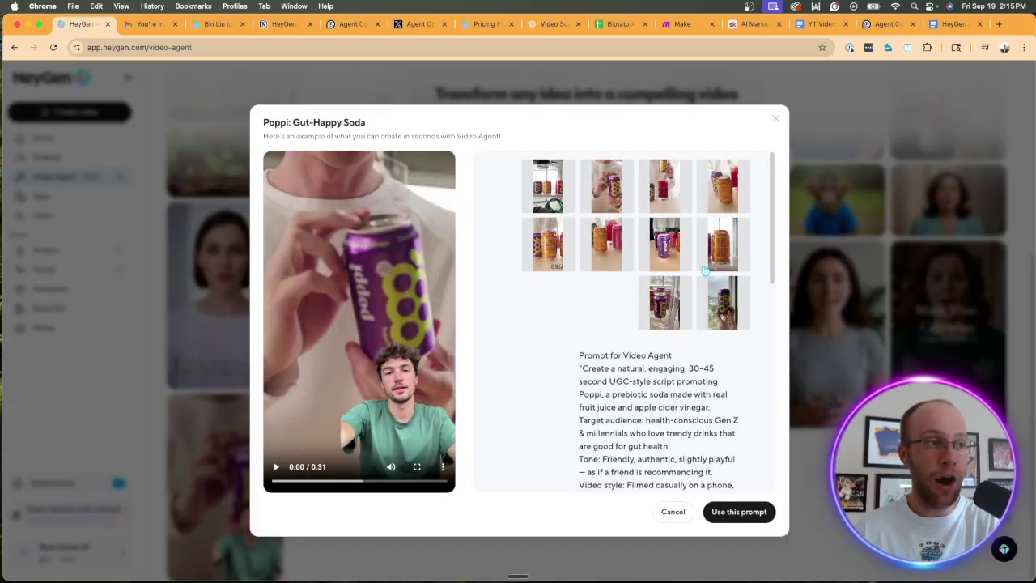
{"action": "scroll", "coordinate": [647, 323], "scroll_direction": "down", "scroll_amount": 3}
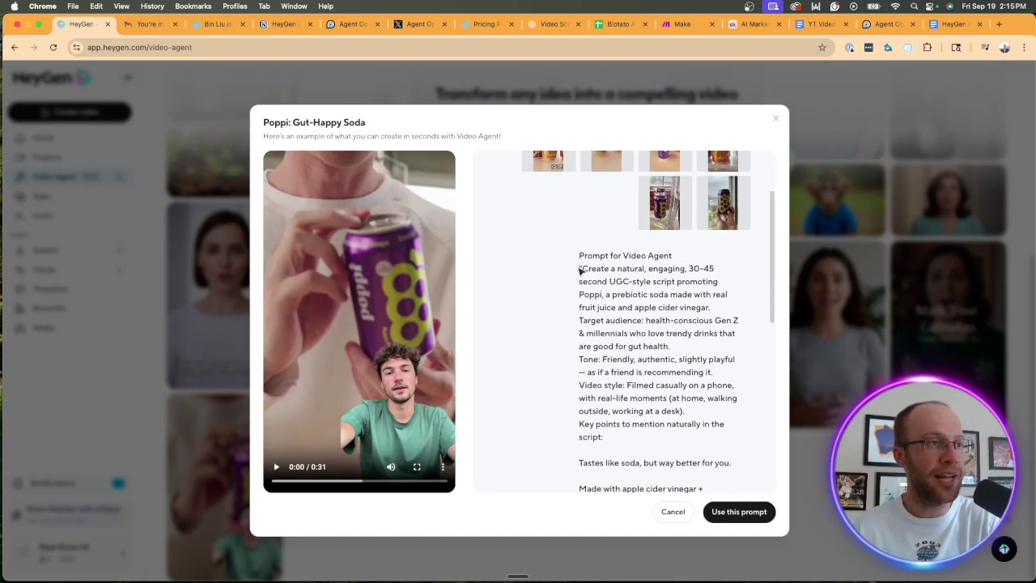
{"action": "left_click_drag", "start_coordinate": [580, 270], "coordinate": [654, 331]}
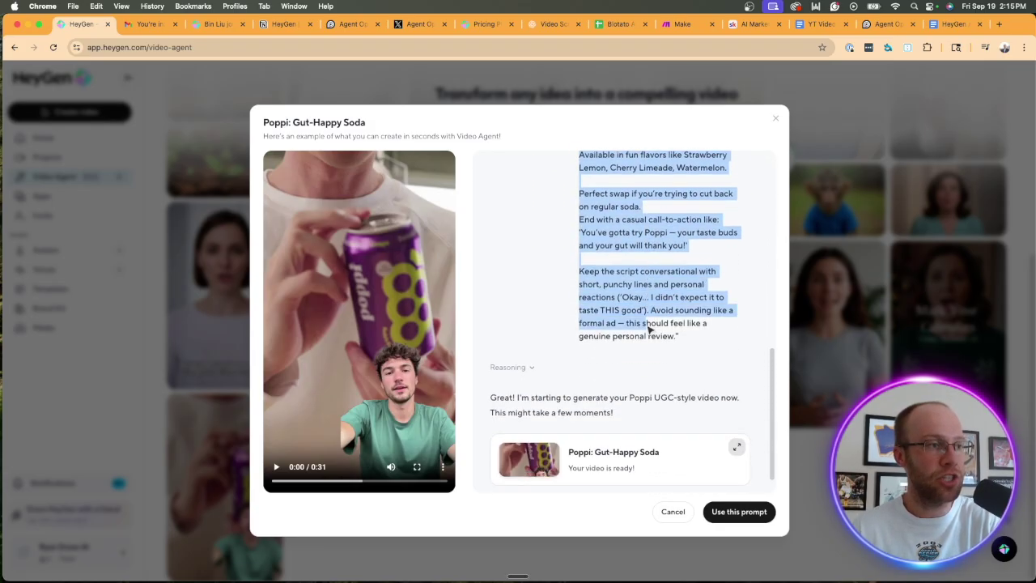
{"action": "left_click", "coordinate": [647, 330]}
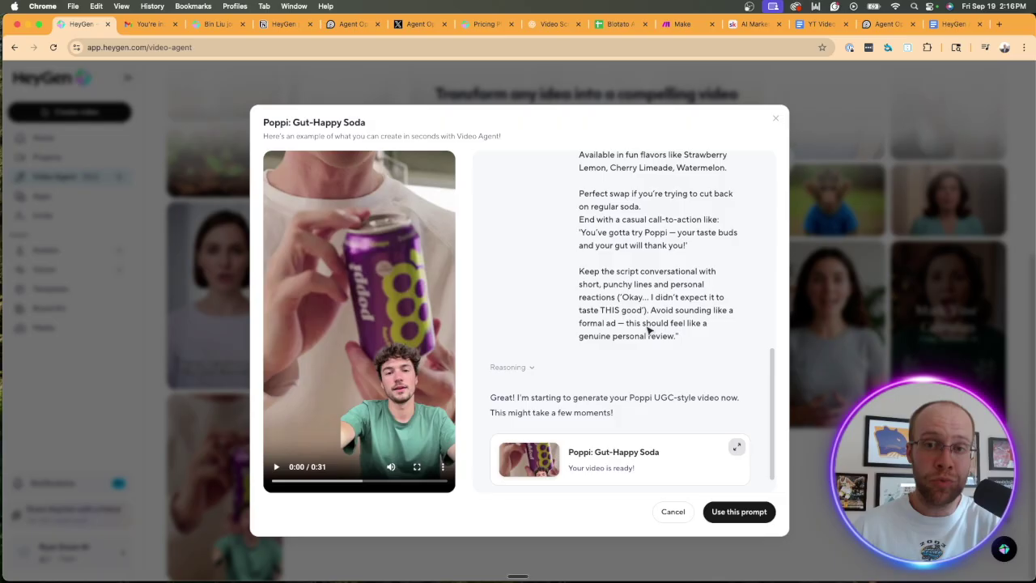
{"action": "scroll", "coordinate": [648, 329], "scroll_direction": "up", "scroll_amount": 10}
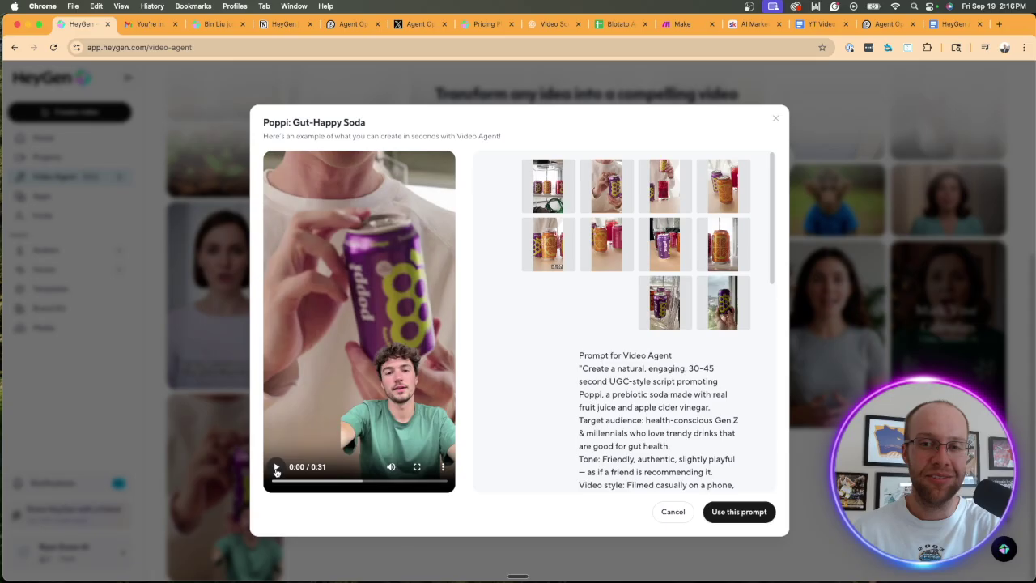
Play and pause the Poppi example video, then close the example dialog
{"action": "left_click", "coordinate": [276, 467]}
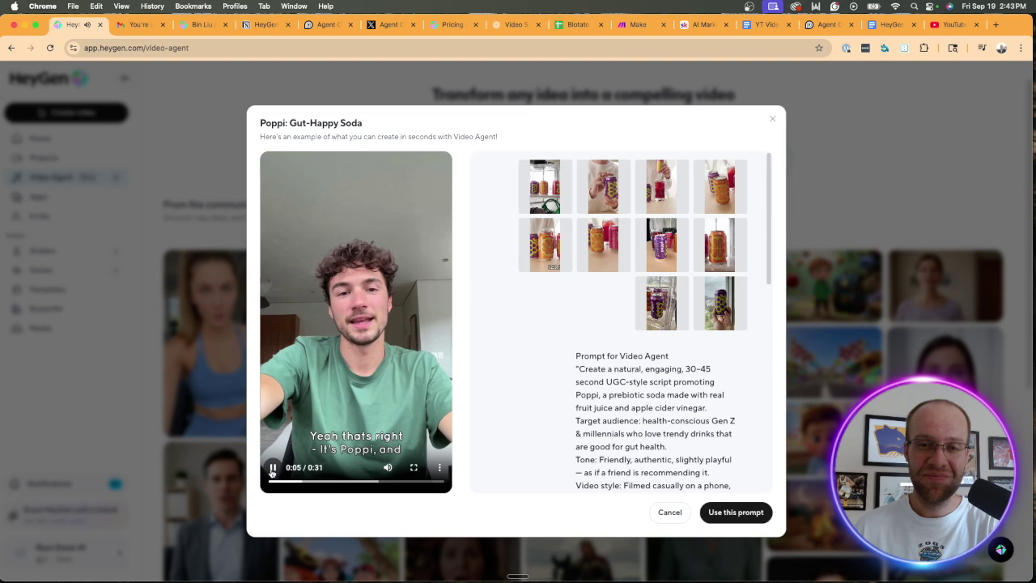
{"action": "left_click", "coordinate": [273, 470]}
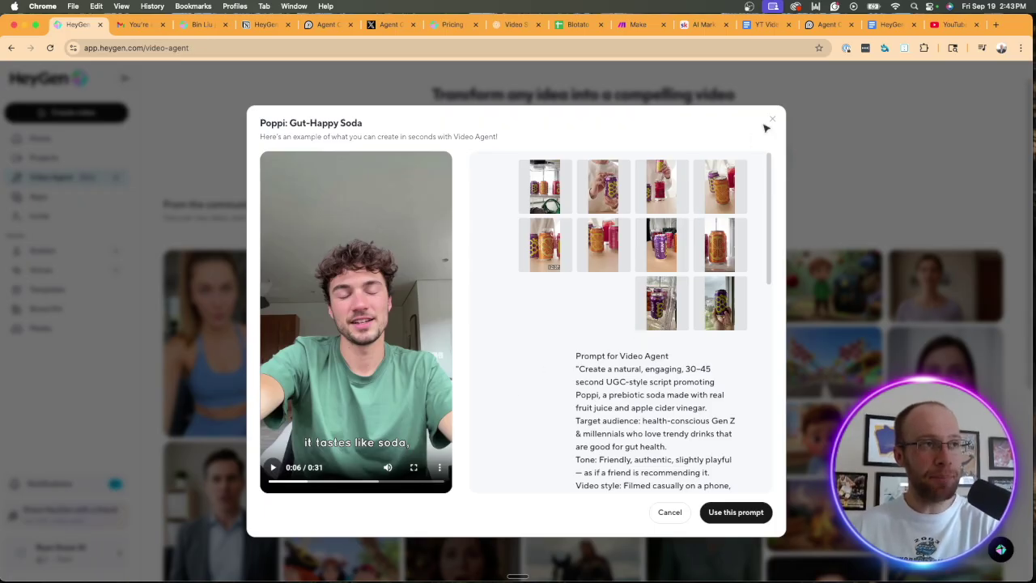
{"action": "left_click", "coordinate": [771, 123]}
{"action": "scroll", "coordinate": [735, 225], "scroll_direction": "down", "scroll_amount": 5}
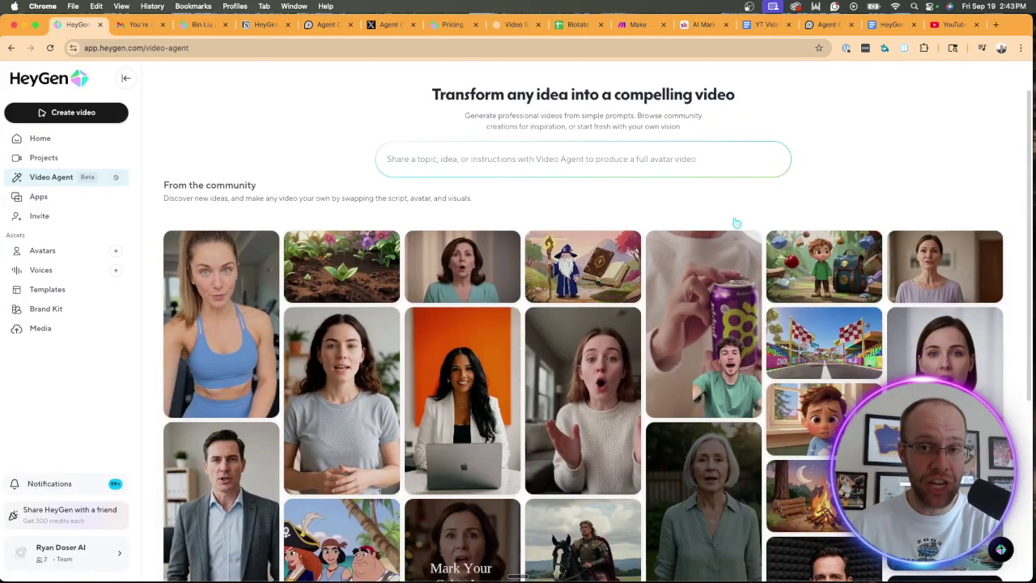
{"action": "scroll", "coordinate": [696, 405], "scroll_direction": "up", "scroll_amount": 5}
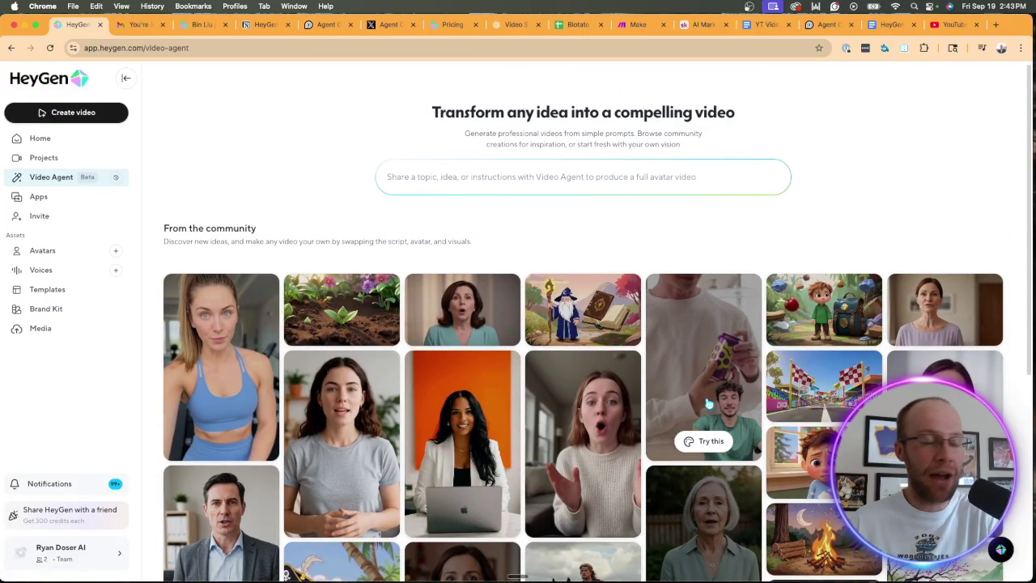
{"action": "left_click", "coordinate": [265, 25]}
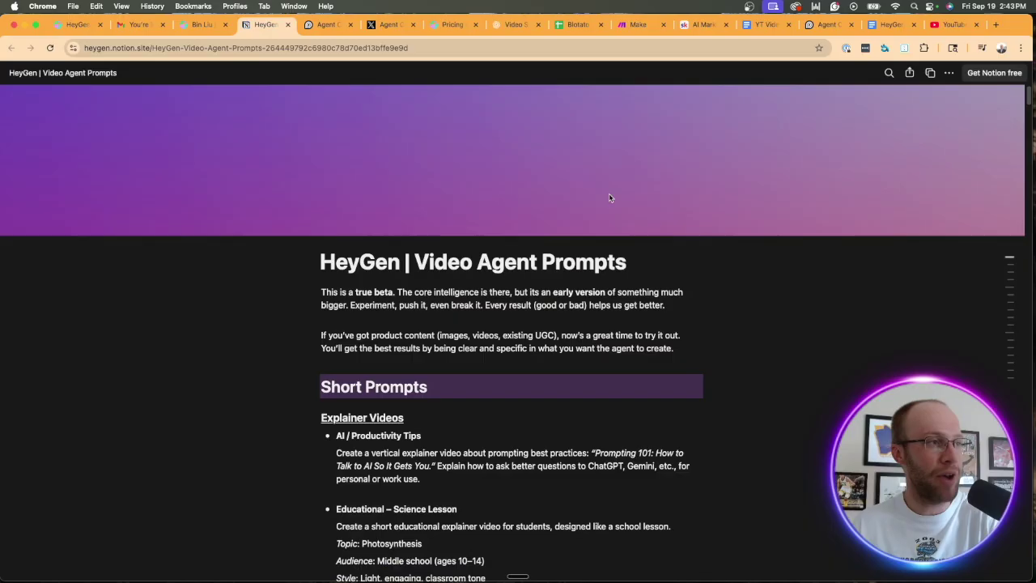
{"action": "left_click_drag", "start_coordinate": [669, 269], "coordinate": [461, 269]}
{"action": "left_click", "coordinate": [842, 278]}
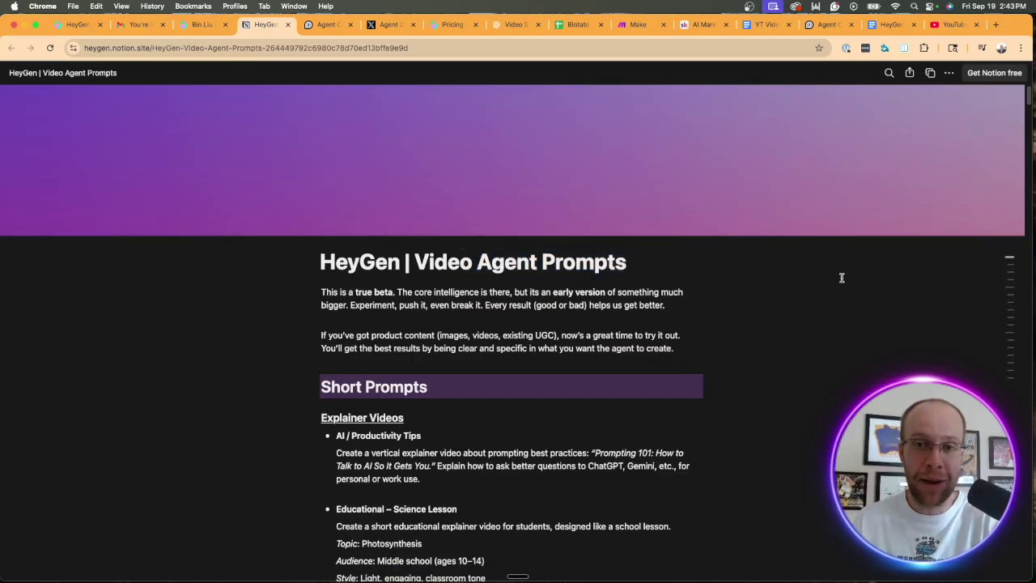
{"action": "scroll", "coordinate": [844, 257], "scroll_direction": "down", "scroll_amount": 15}
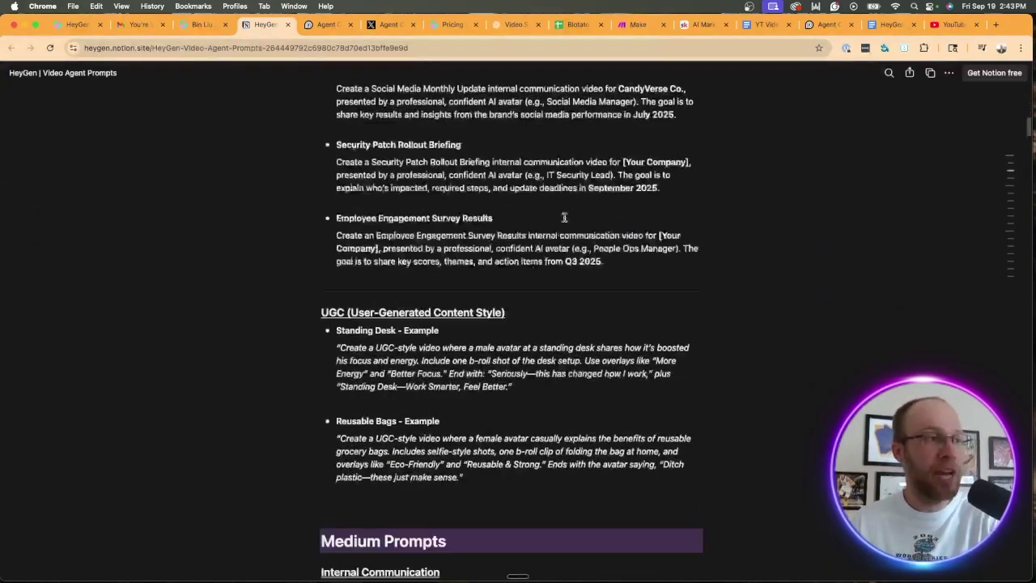
{"action": "scroll", "coordinate": [564, 216], "scroll_direction": "down", "scroll_amount": 15}
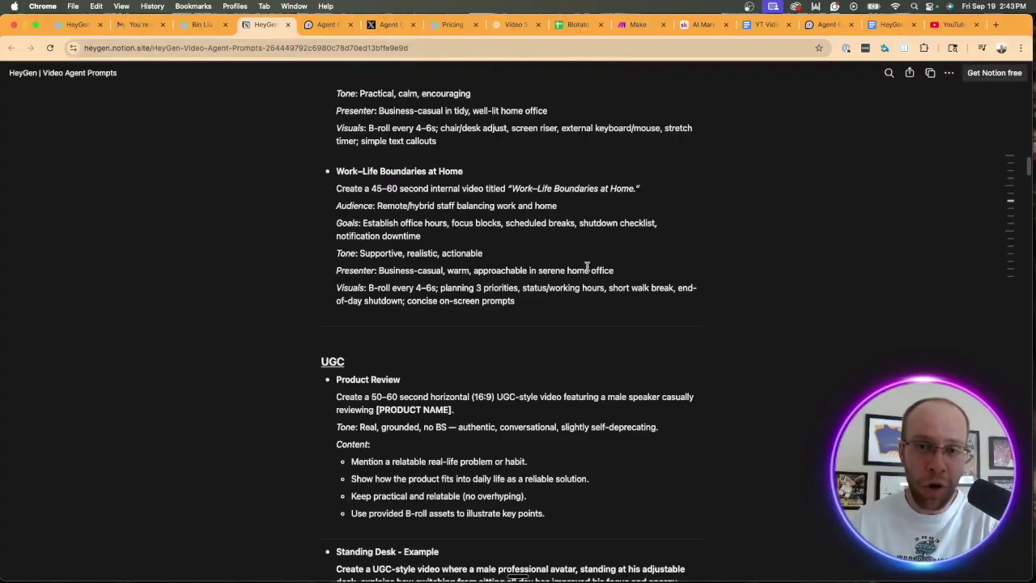
{"action": "scroll", "coordinate": [587, 267], "scroll_direction": "down", "scroll_amount": 15}
{"action": "scroll", "coordinate": [593, 258], "scroll_direction": "up", "scroll_amount": 12}
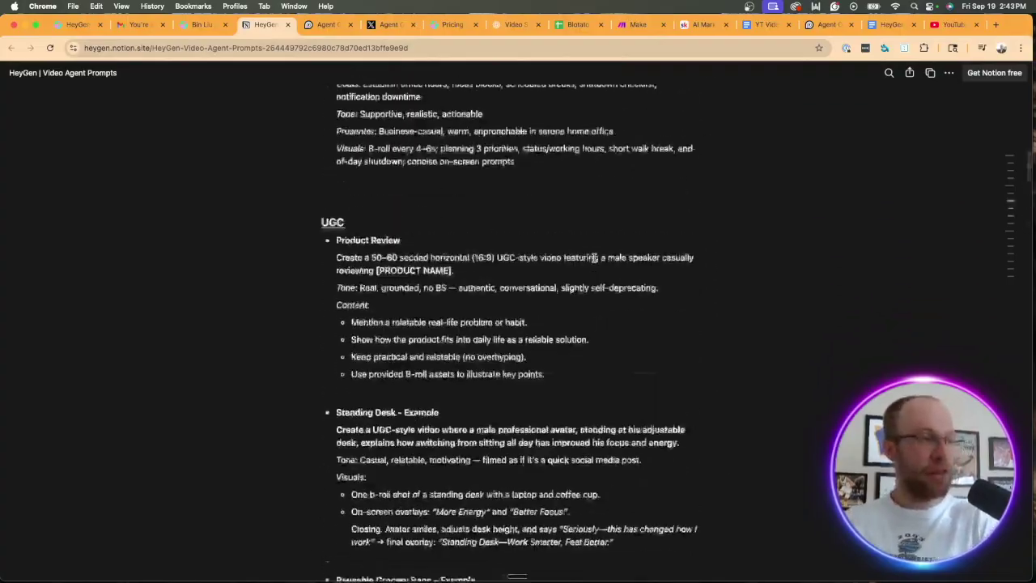
{"action": "scroll", "coordinate": [593, 257], "scroll_direction": "up", "scroll_amount": 20}
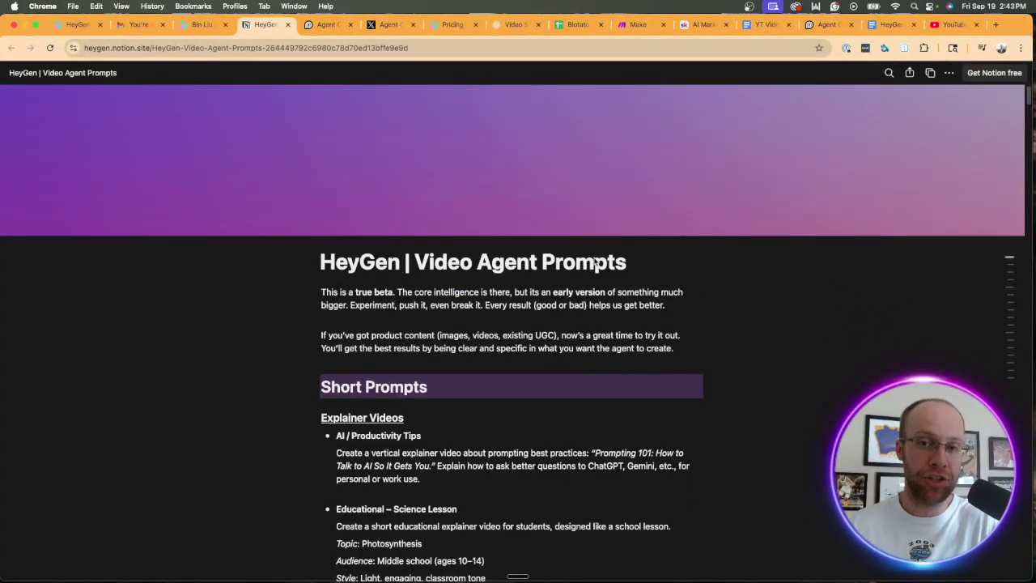
Open the HeyGen Agent Beta welcome email in Gmail and highlight its opening sentence
{"action": "left_click", "coordinate": [124, 26]}
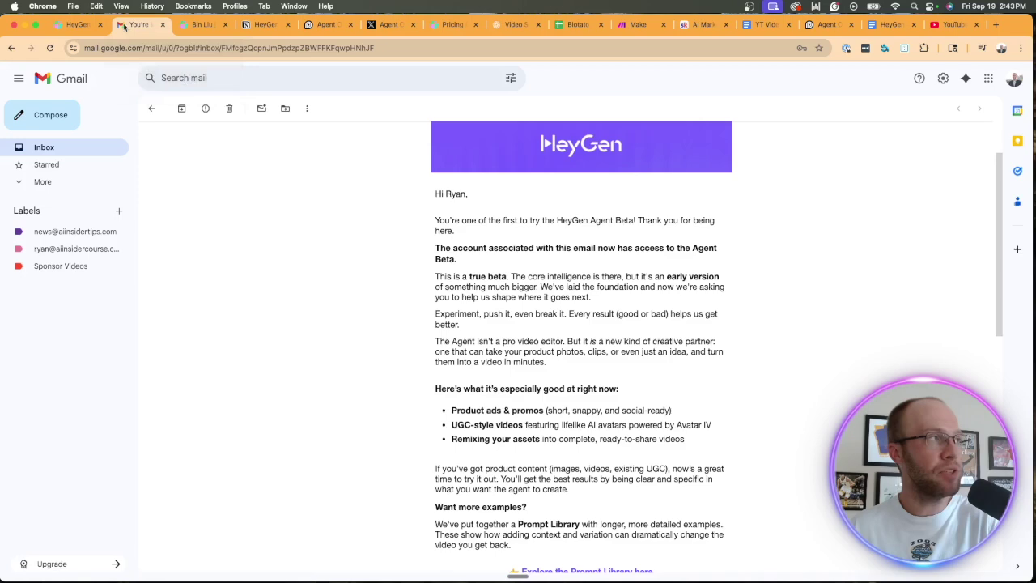
{"action": "left_click", "coordinate": [77, 25]}
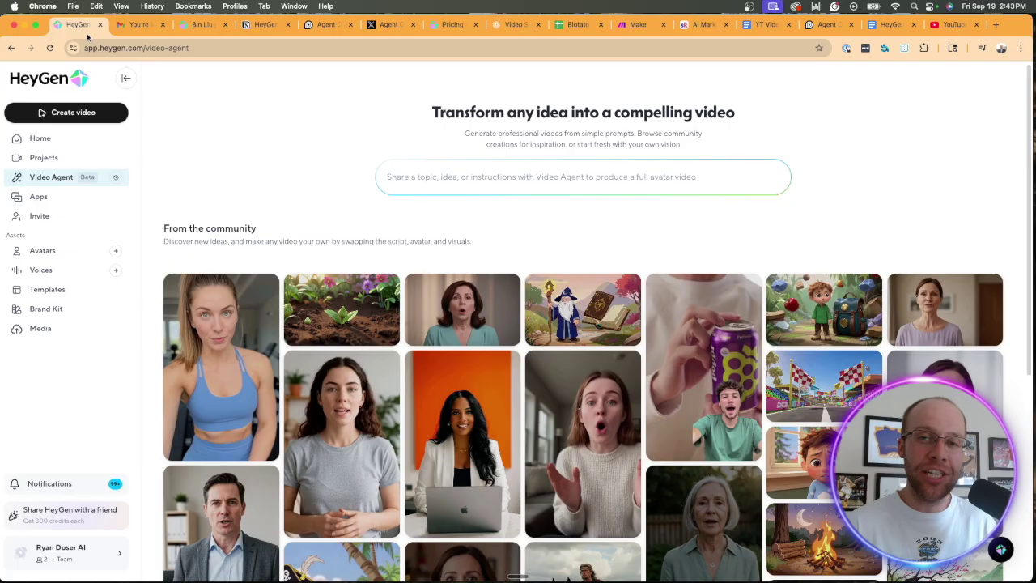
{"action": "left_click", "coordinate": [130, 25]}
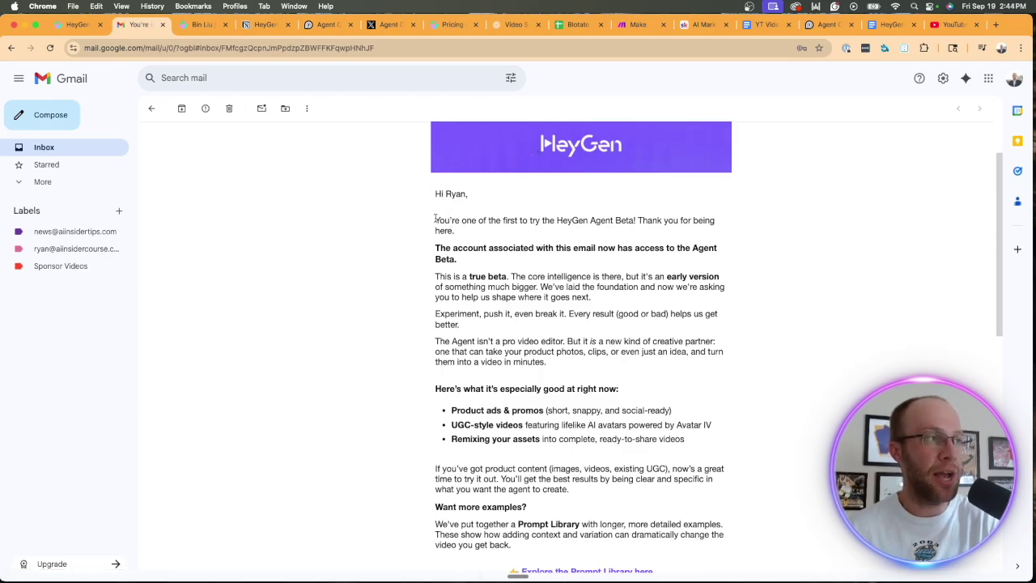
{"action": "left_click_drag", "start_coordinate": [435, 219], "coordinate": [634, 233]}
{"action": "left_click", "coordinate": [623, 240]}
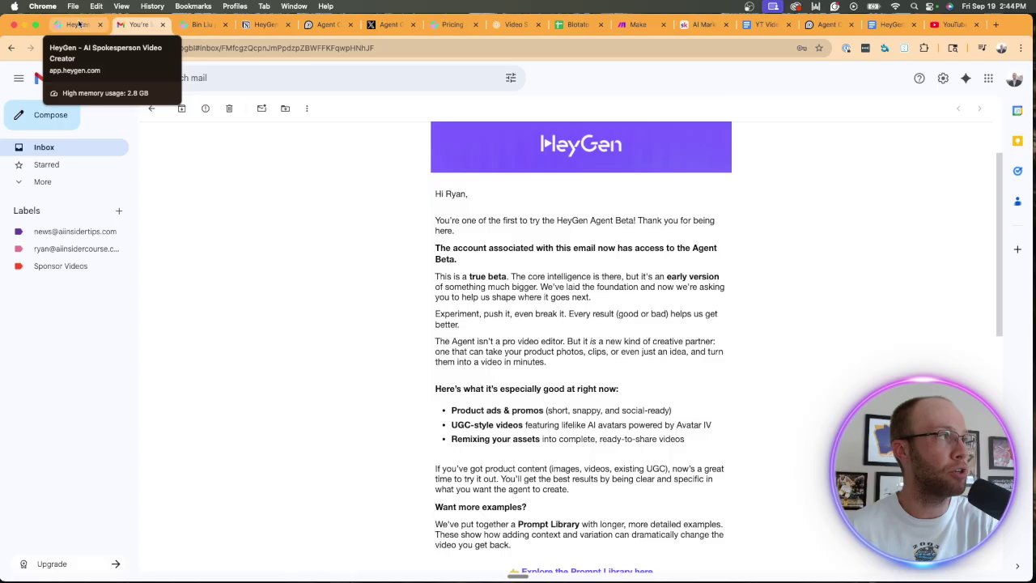
Open the HeyGen pricing page and search it for 'agent'
{"action": "left_click", "coordinate": [446, 24]}
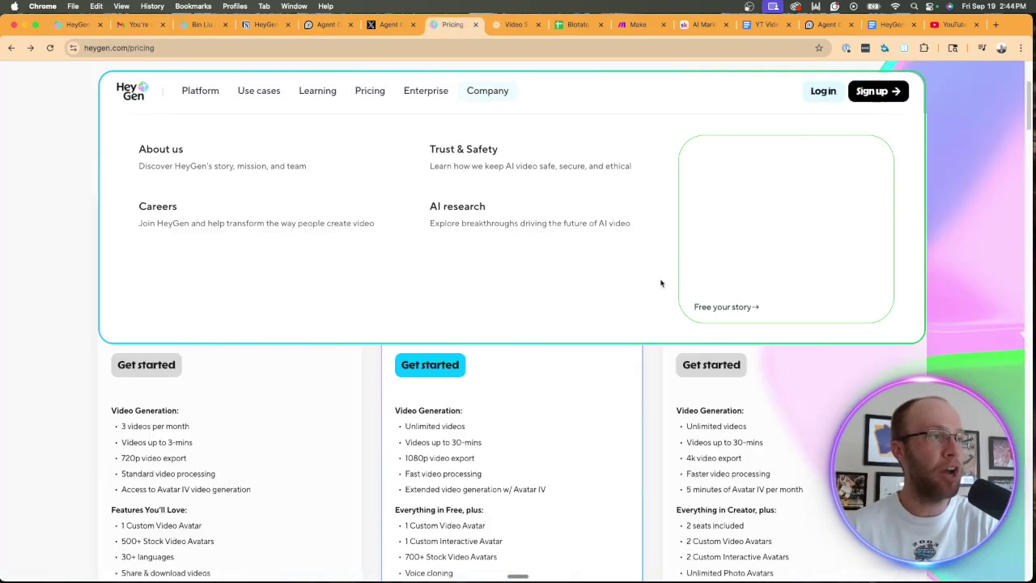
{"action": "scroll", "coordinate": [567, 432], "scroll_direction": "up", "scroll_amount": 2}
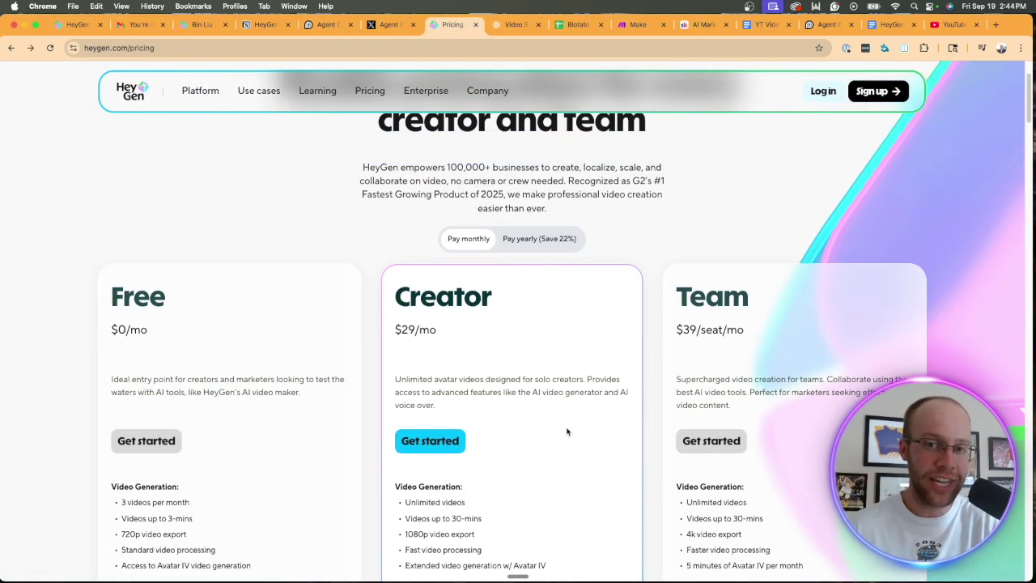
{"action": "key", "text": "super+f"}
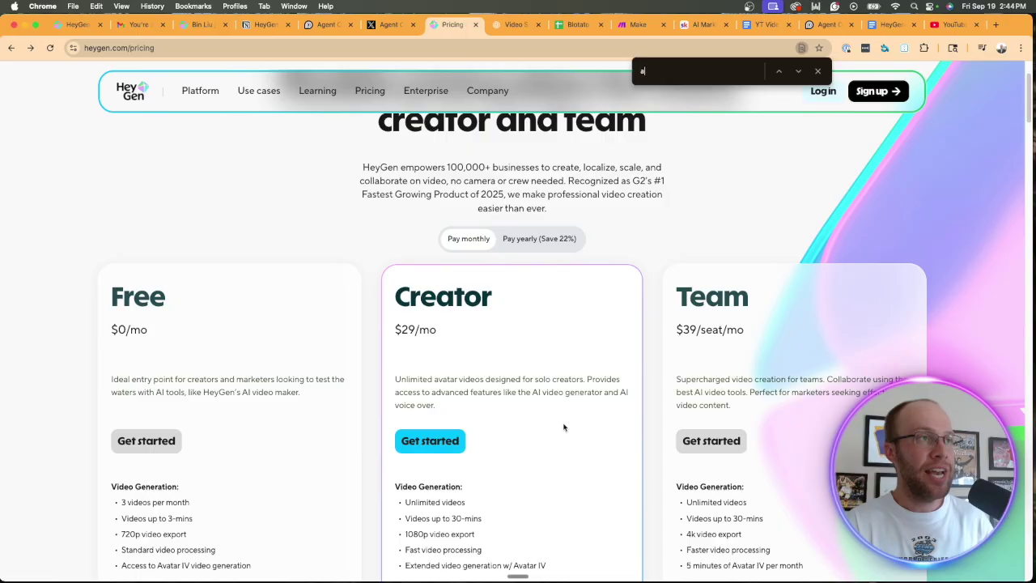
{"action": "type", "text": "agent"}
{"action": "scroll", "coordinate": [612, 320], "scroll_direction": "up", "scroll_amount": 1}
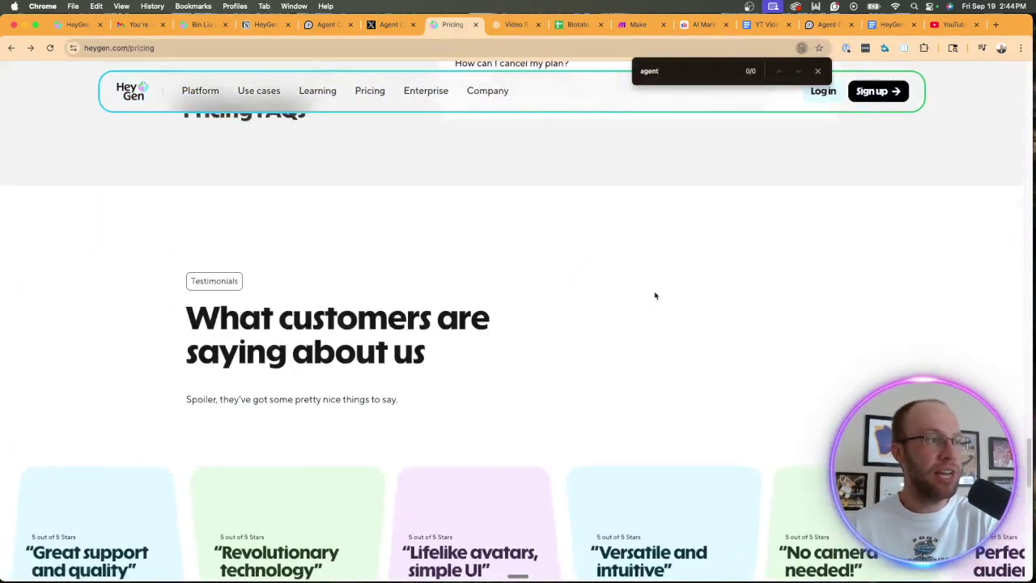
{"action": "scroll", "coordinate": [656, 295], "scroll_direction": "up", "scroll_amount": 20}
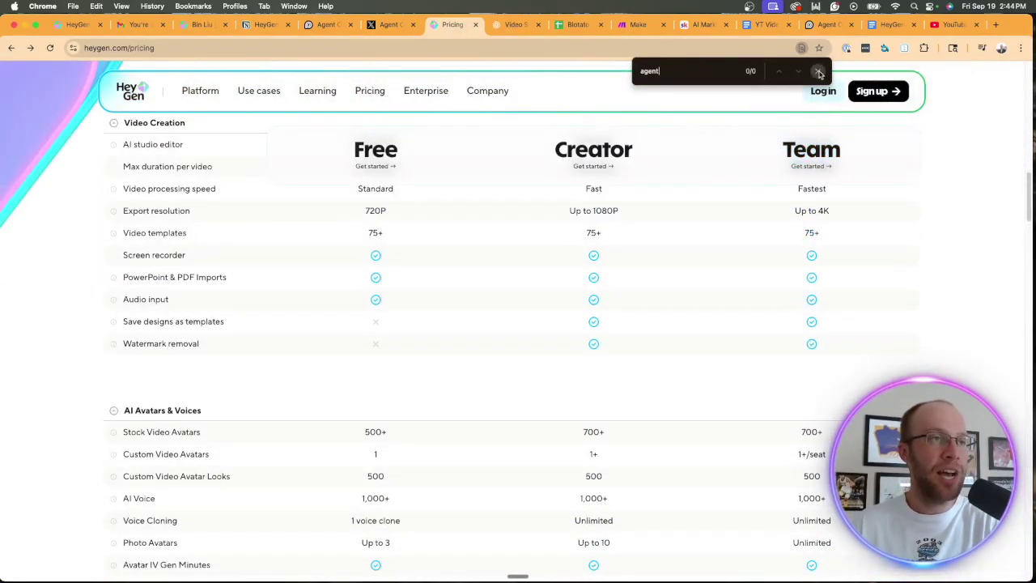
Close the page search and scroll through the Free, Creator and Team plans
{"action": "left_click", "coordinate": [819, 72]}
{"action": "scroll", "coordinate": [603, 300], "scroll_direction": "up", "scroll_amount": 10}
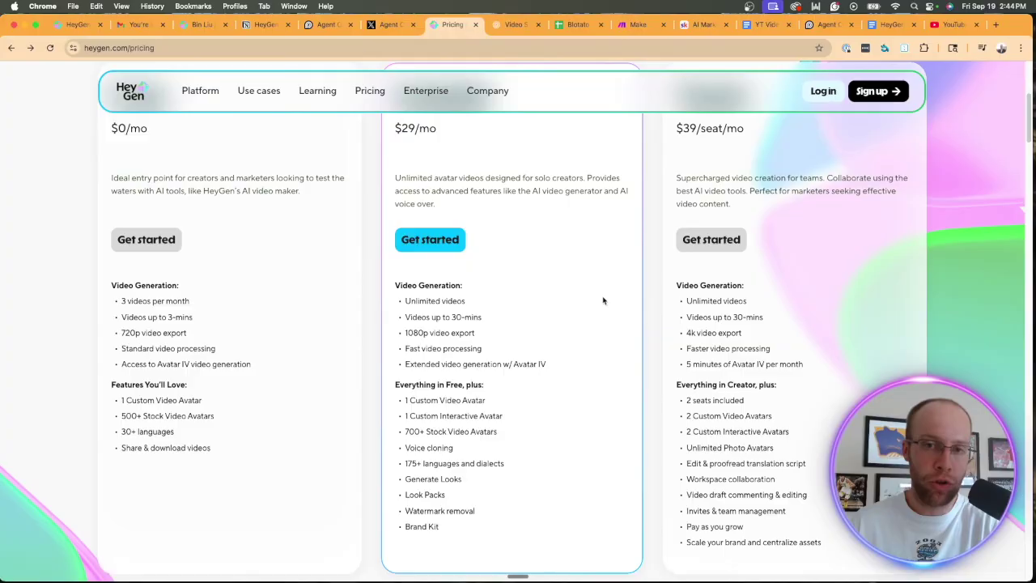
{"action": "scroll", "coordinate": [603, 300], "scroll_direction": "up", "scroll_amount": 4}
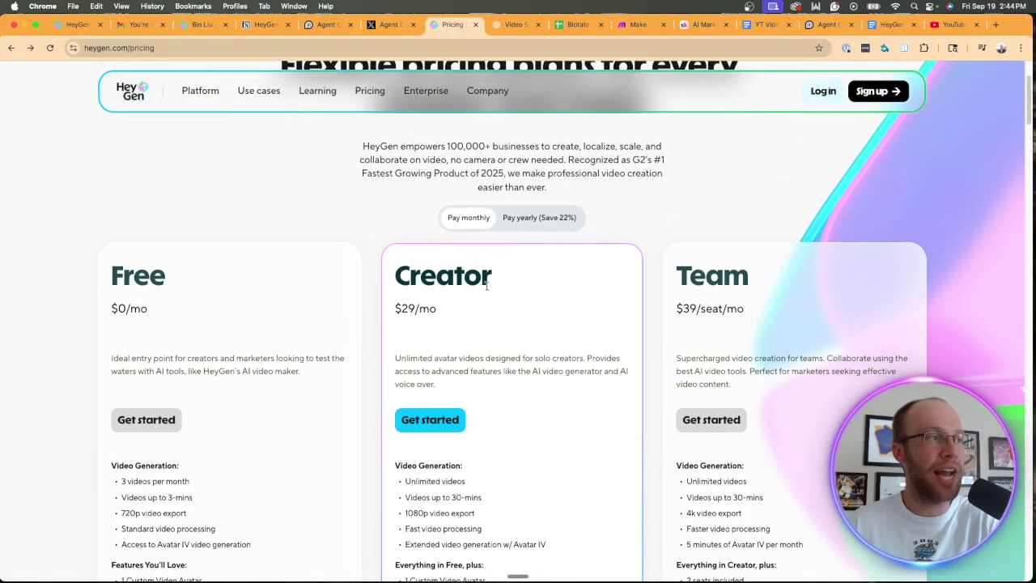
{"action": "scroll", "coordinate": [514, 254], "scroll_direction": "down", "scroll_amount": 2}
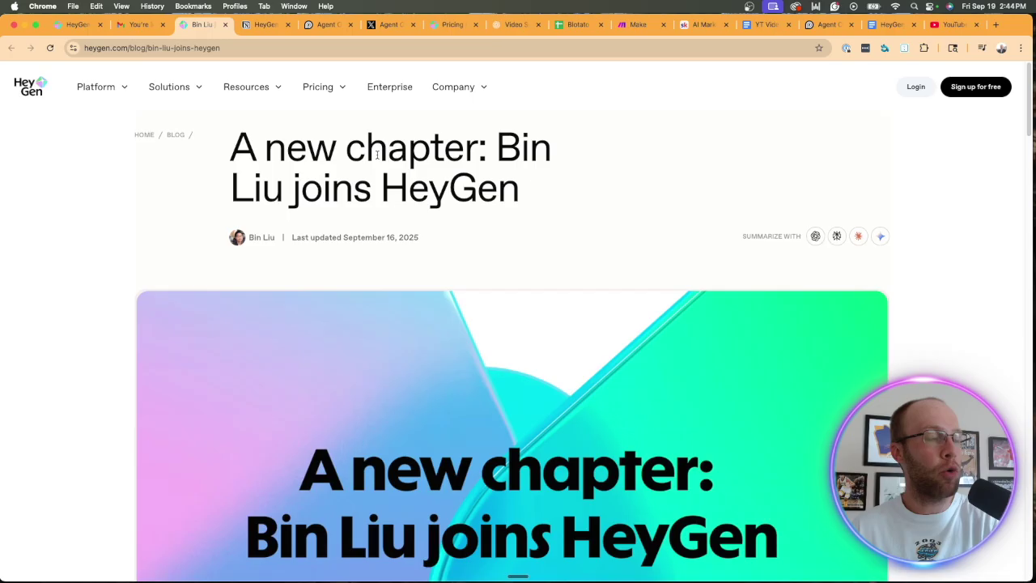
Highlight Alisa and the author's name in the blog post's Summary
{"action": "scroll", "coordinate": [494, 194], "scroll_direction": "down", "scroll_amount": 10}
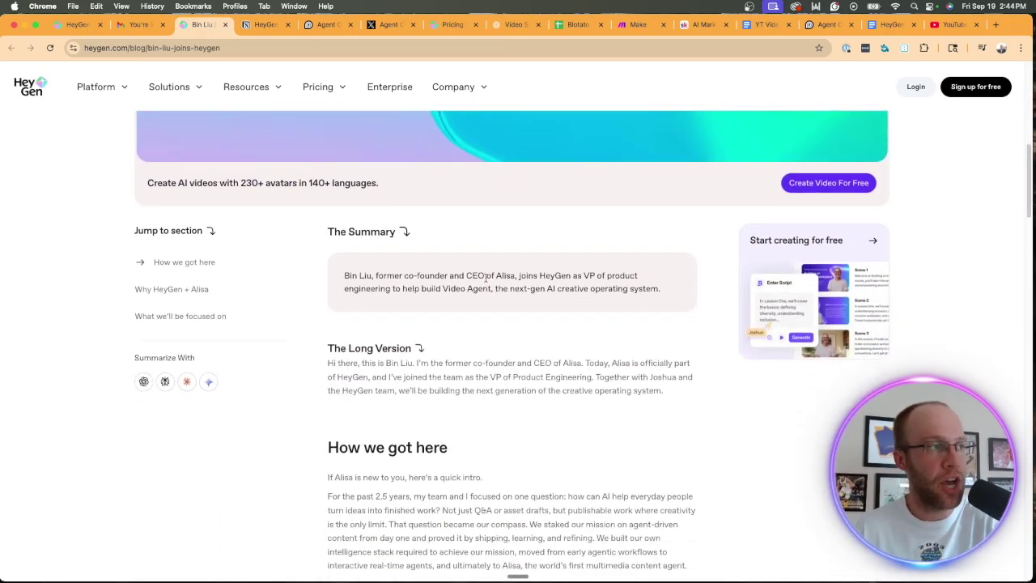
{"action": "left_click_drag", "start_coordinate": [493, 272], "coordinate": [515, 275]}
{"action": "left_click", "coordinate": [532, 273]}
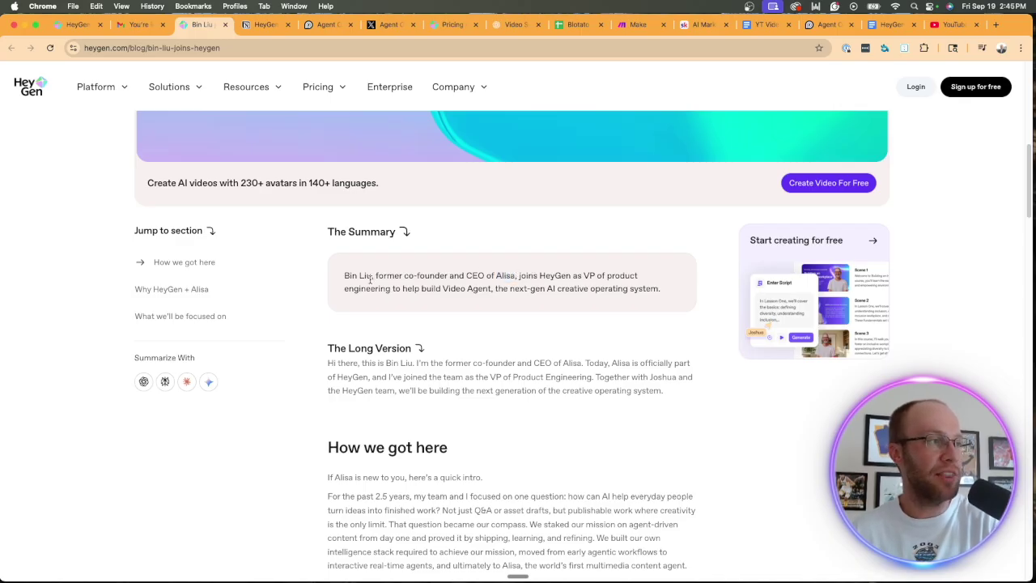
{"action": "left_click_drag", "start_coordinate": [370, 276], "coordinate": [338, 277]}
{"action": "left_click", "coordinate": [446, 282]}
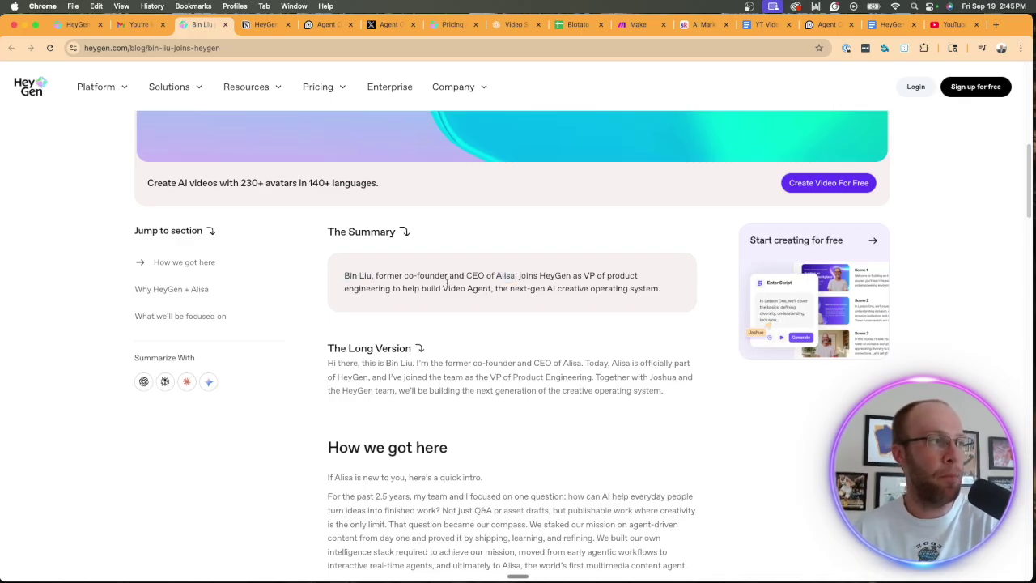
Scroll through the rest of the blog post, then switch back to the Video Agent page
{"action": "scroll", "coordinate": [620, 324], "scroll_direction": "down", "scroll_amount": 3}
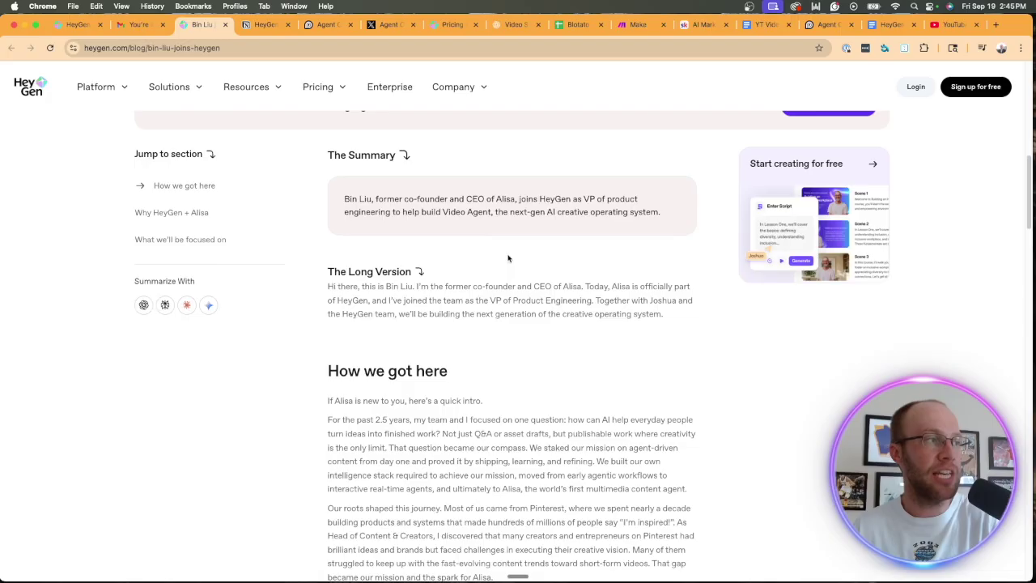
{"action": "scroll", "coordinate": [504, 153], "scroll_direction": "down", "scroll_amount": 5}
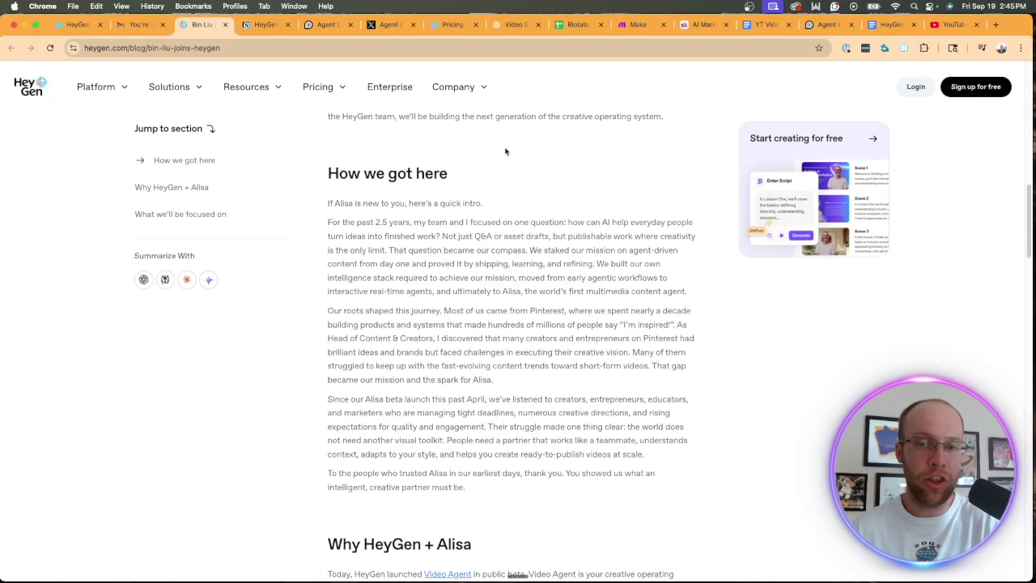
{"action": "scroll", "coordinate": [505, 152], "scroll_direction": "down", "scroll_amount": 10}
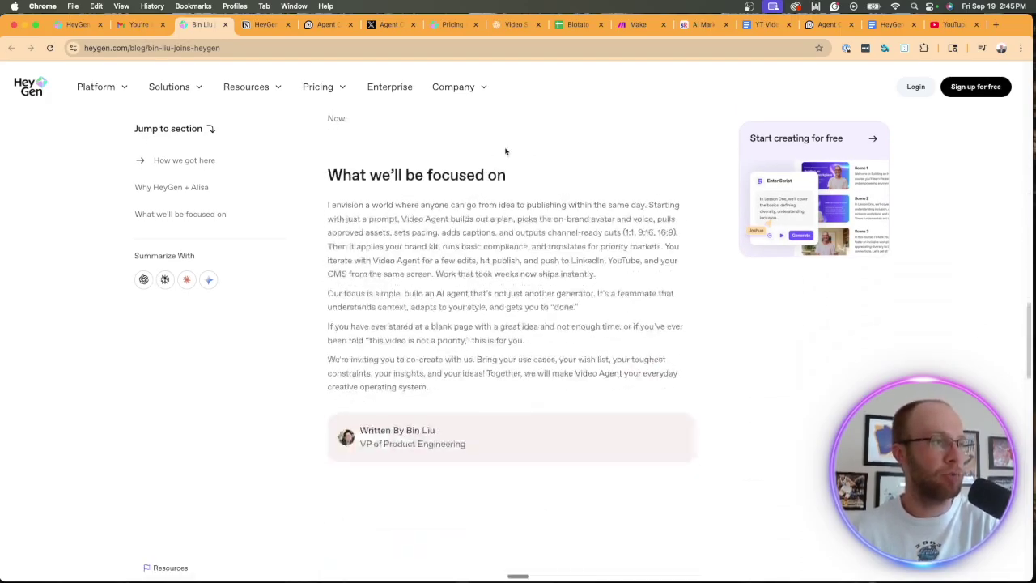
{"action": "scroll", "coordinate": [505, 151], "scroll_direction": "up", "scroll_amount": 10}
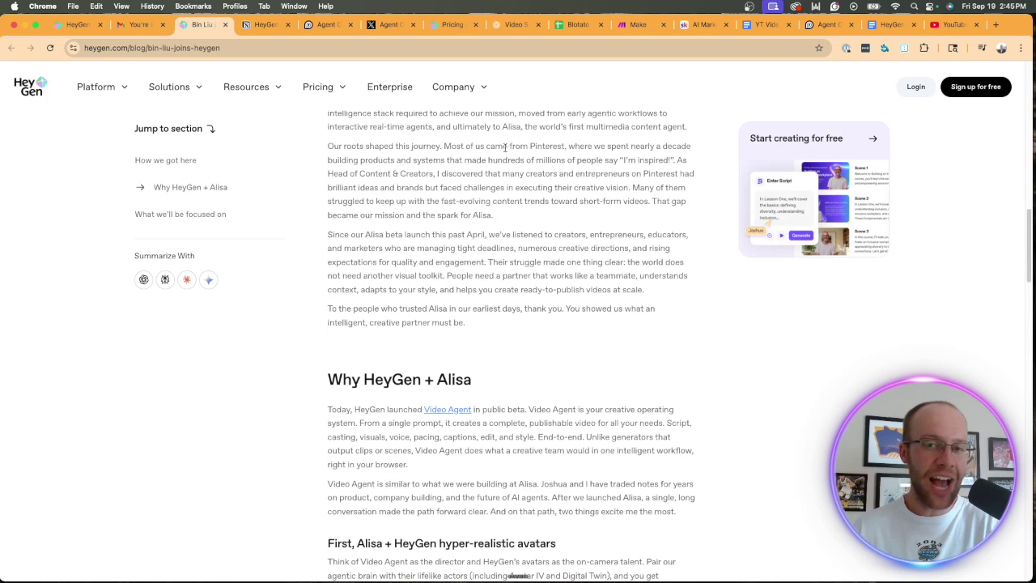
{"action": "scroll", "coordinate": [505, 148], "scroll_direction": "down", "scroll_amount": 1}
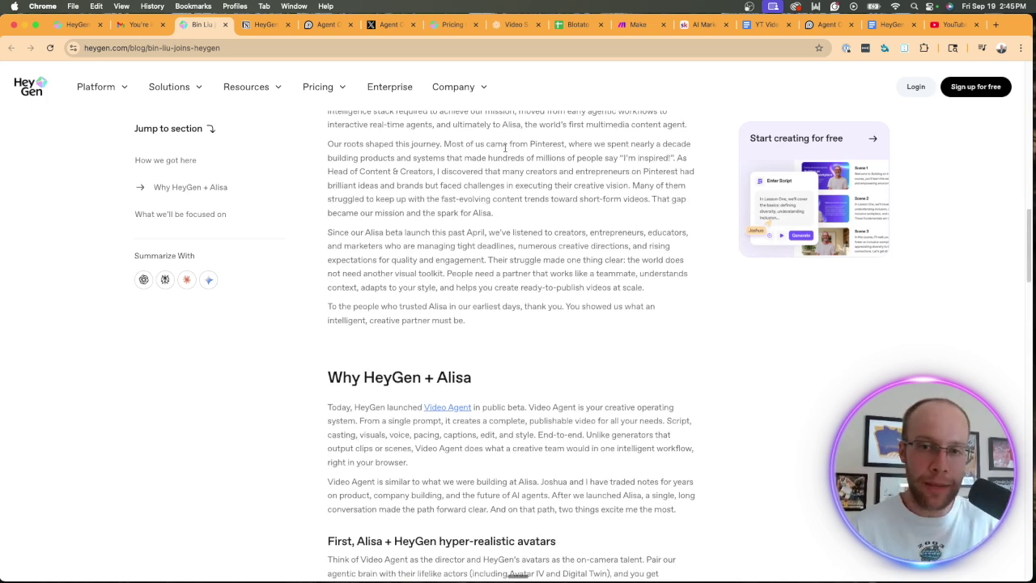
{"action": "scroll", "coordinate": [505, 148], "scroll_direction": "up", "scroll_amount": 10}
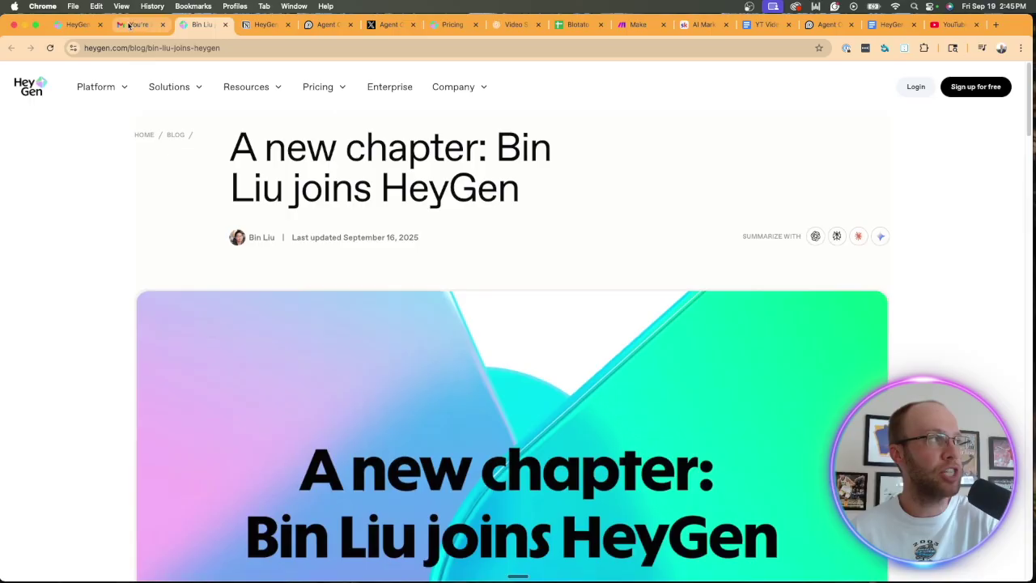
{"action": "key", "text": "ctrl+shift+Tab"}
{"action": "key", "text": "ctrl+shift+Tab"}
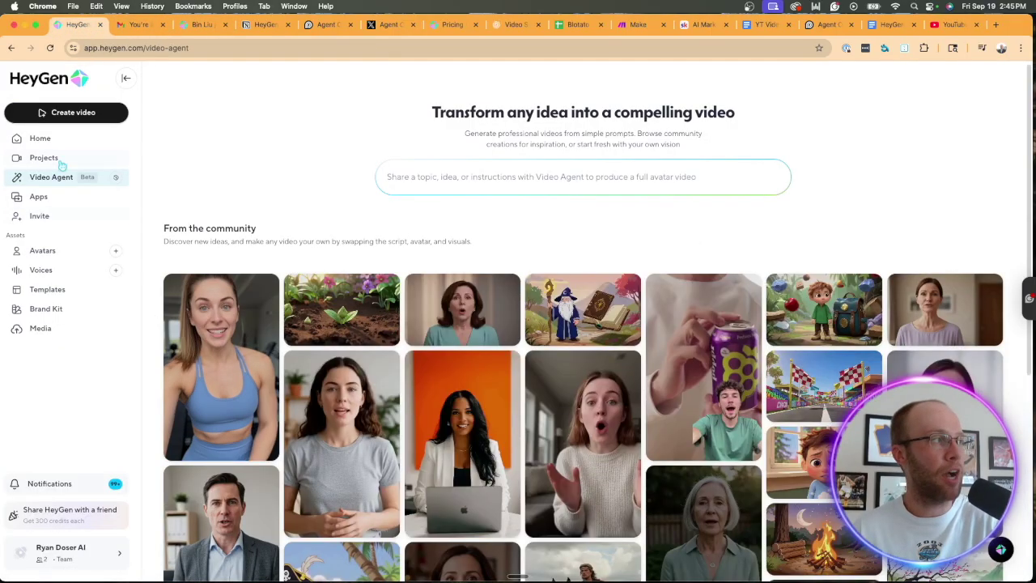
{"action": "left_click", "coordinate": [48, 179]}
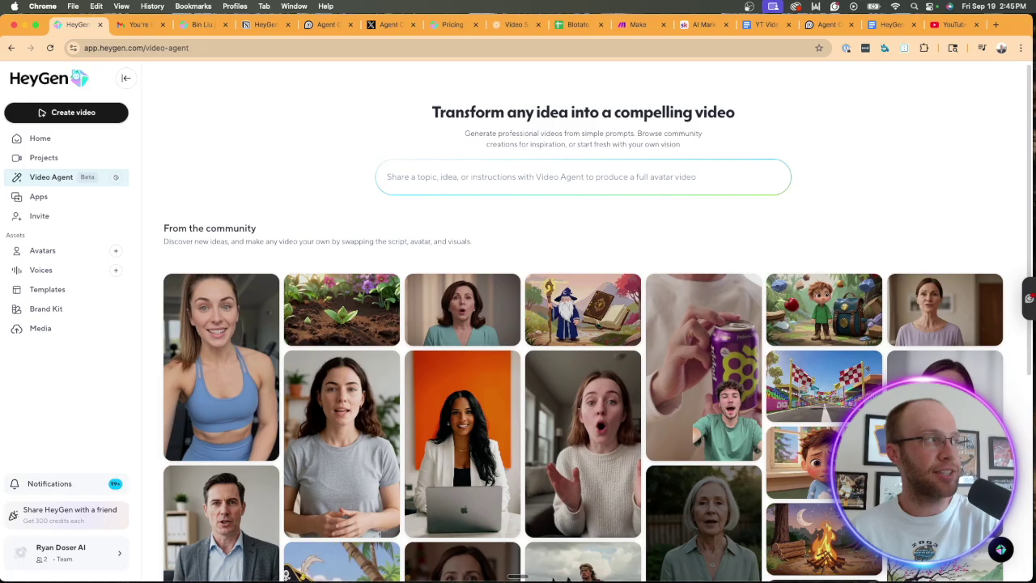
{"action": "left_click", "coordinate": [86, 86]}
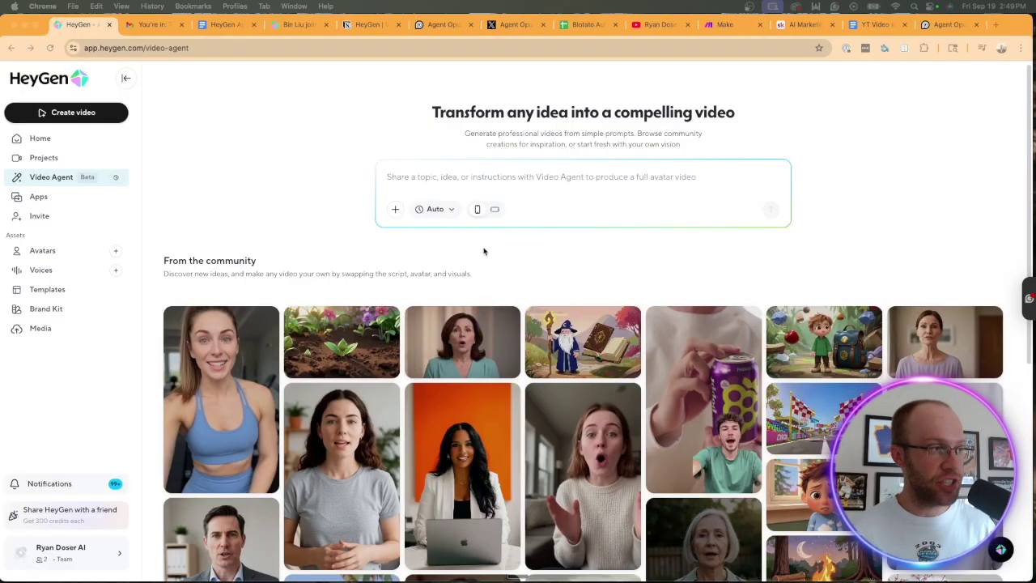
Copy the Podcast Microphone Example paragraph from the HeyGen Agent Example doc and highlight parts of it
{"action": "left_click", "coordinate": [225, 24]}
{"action": "left_click_drag", "start_coordinate": [536, 440], "coordinate": [337, 324]}
{"action": "key", "text": "super+c"}
{"action": "left_click", "coordinate": [400, 366]}
{"action": "left_click", "coordinate": [453, 334]}
{"action": "left_click", "coordinate": [429, 356]}
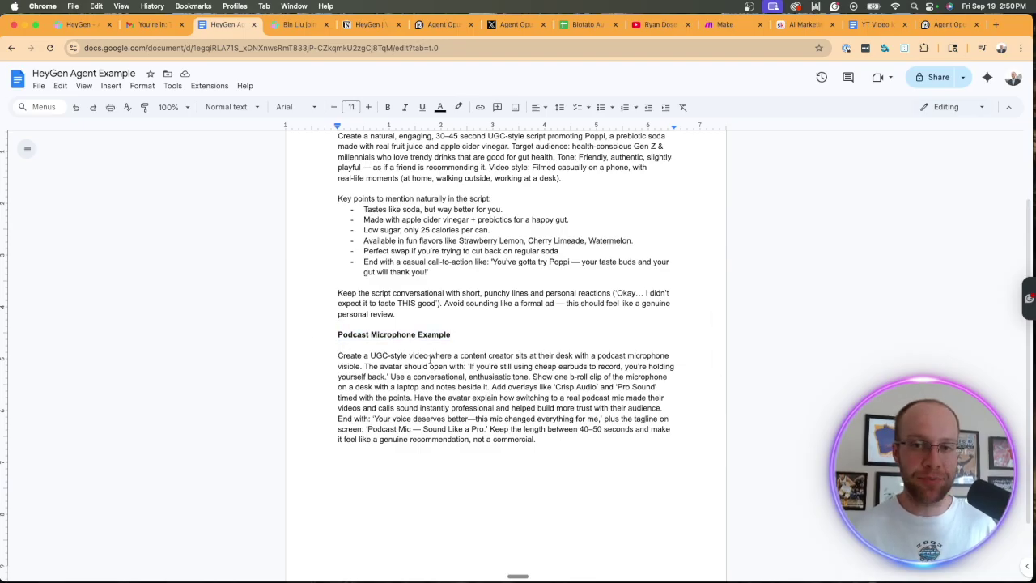
{"action": "double_click", "coordinate": [526, 439]}
{"action": "left_click", "coordinate": [526, 439]}
Glance at the Poppi prompt, reselect the whole podcast paragraph, and return to HeyGen
{"action": "scroll", "coordinate": [415, 396], "scroll_direction": "up", "scroll_amount": 2}
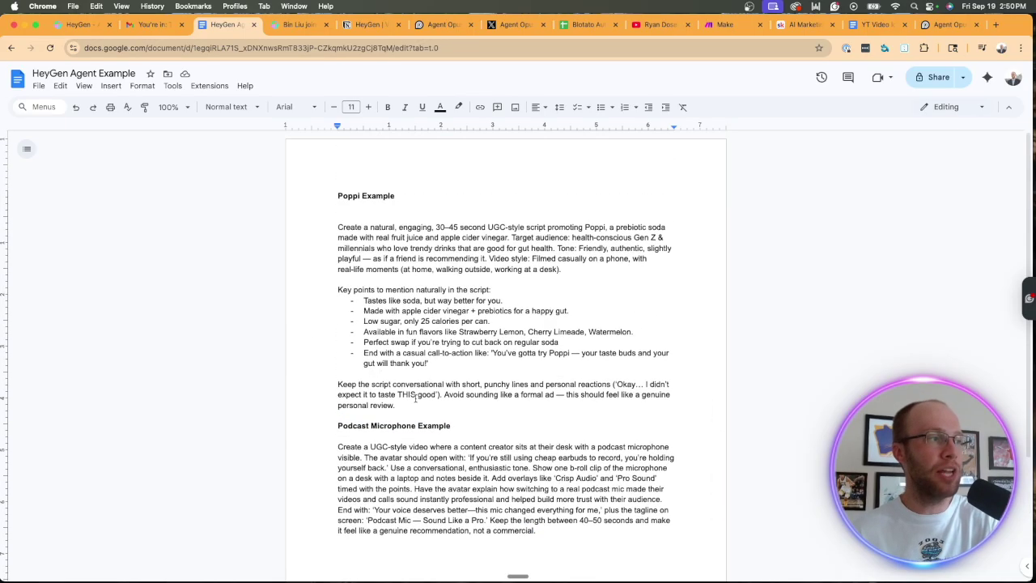
{"action": "left_click_drag", "start_coordinate": [415, 396], "coordinate": [335, 219]}
{"action": "left_click", "coordinate": [337, 215]}
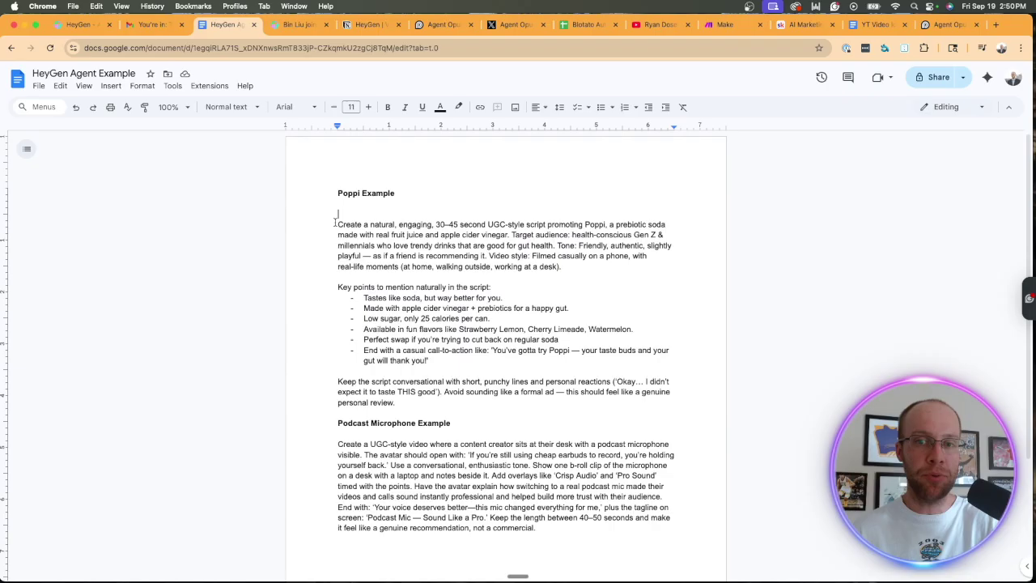
{"action": "scroll", "coordinate": [530, 433], "scroll_direction": "down", "scroll_amount": 2}
{"action": "left_click_drag", "start_coordinate": [541, 433], "coordinate": [346, 343]}
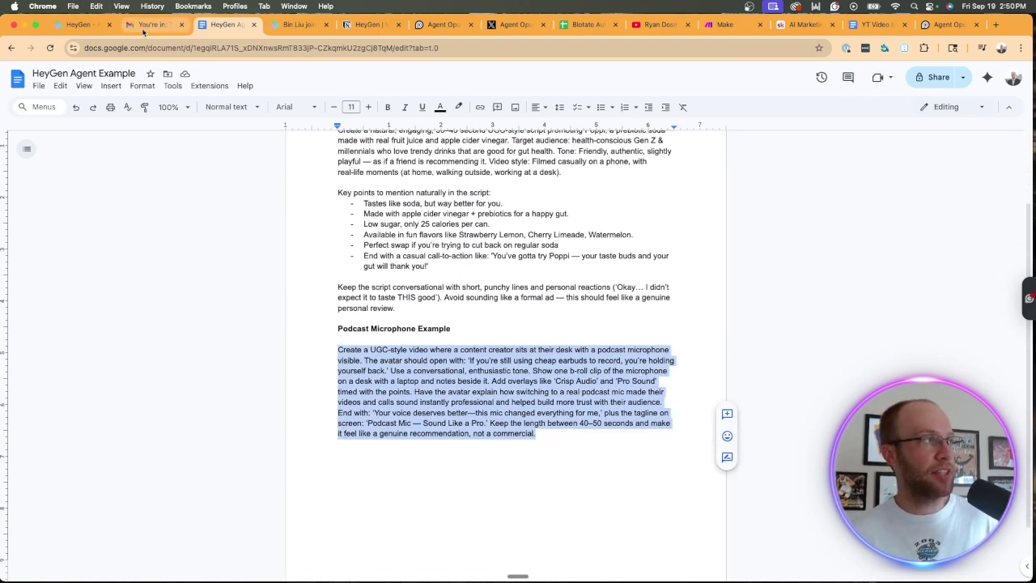
{"action": "left_click", "coordinate": [78, 25]}
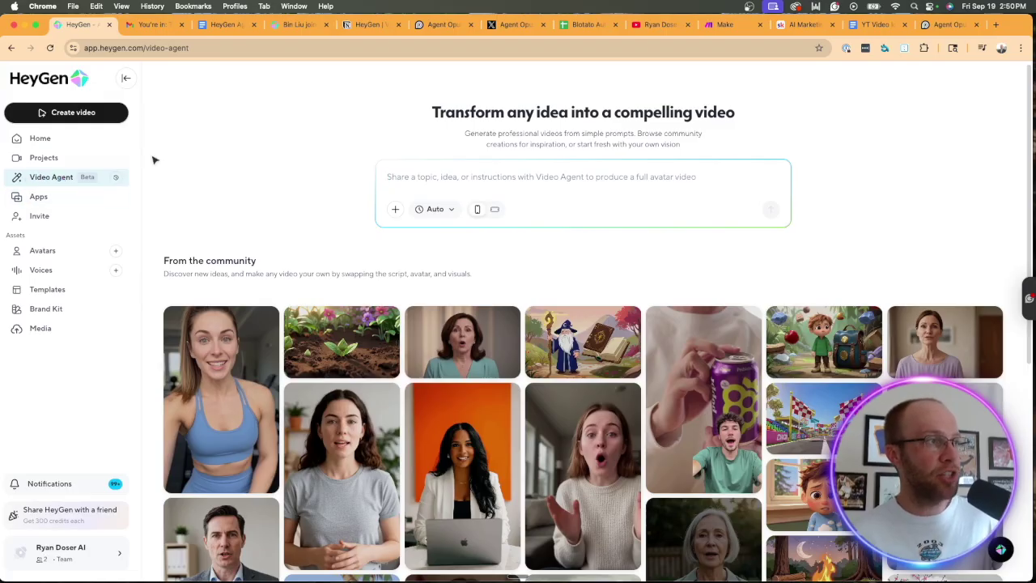
Add Headshots2.png to the Video Agent prompt box via 'Choose from assets'
{"action": "left_click", "coordinate": [393, 212]}
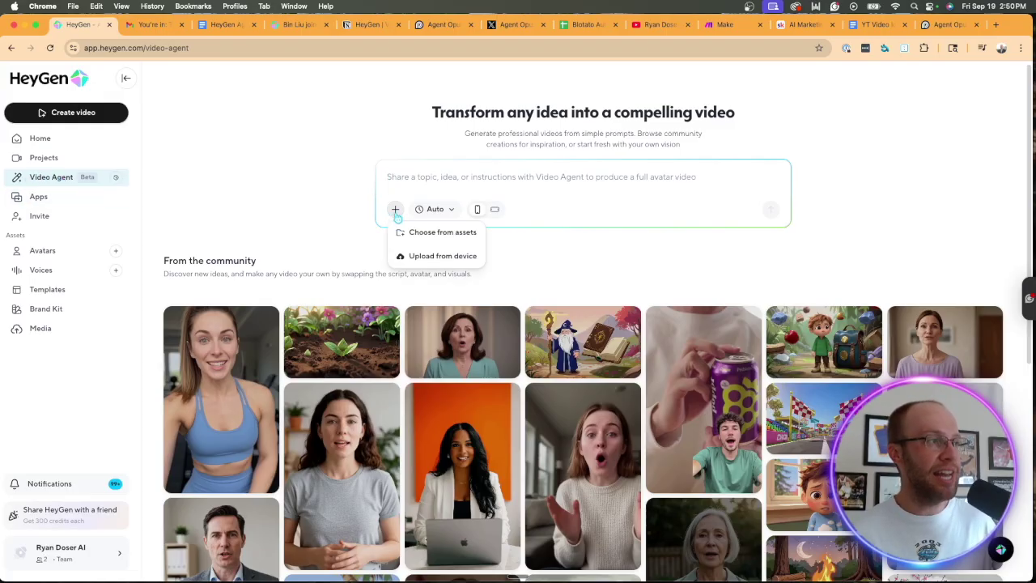
{"action": "left_click", "coordinate": [461, 239]}
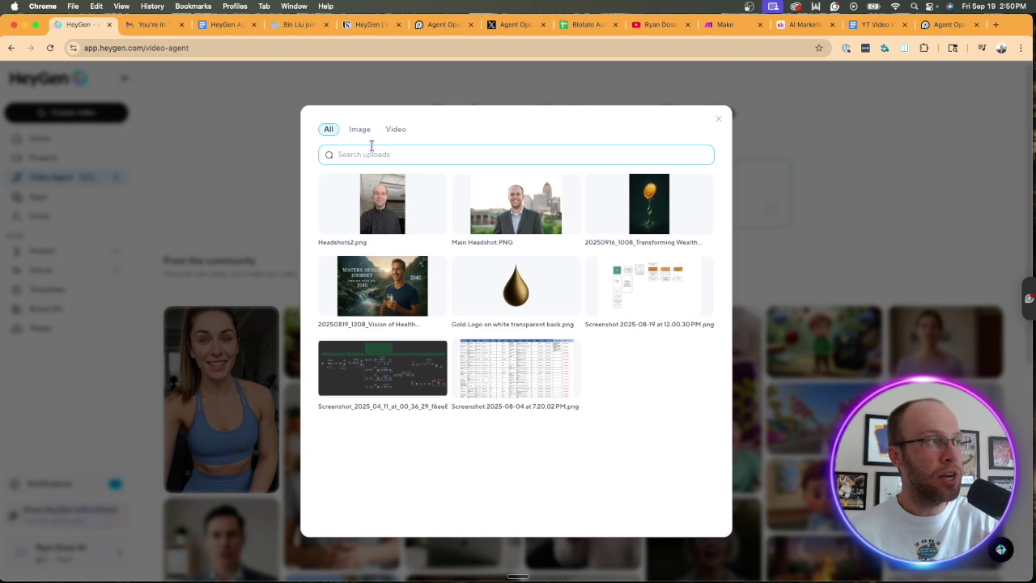
{"action": "left_click", "coordinate": [379, 212]}
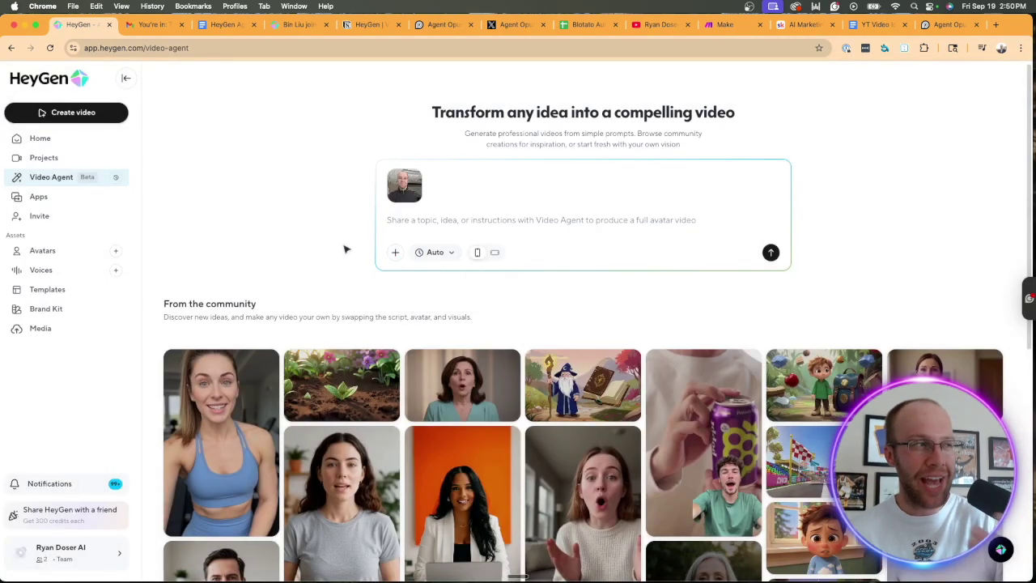
Paste the podcast-microphone UGC script into the prompt box and set the video length to 60s
{"action": "left_click", "coordinate": [432, 226]}
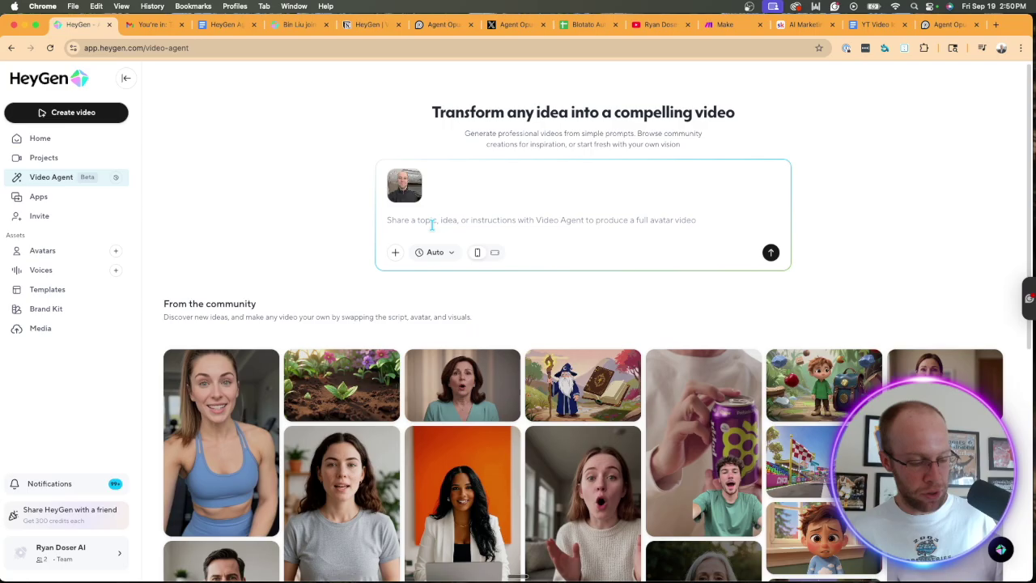
{"action": "key", "text": "super+v"}
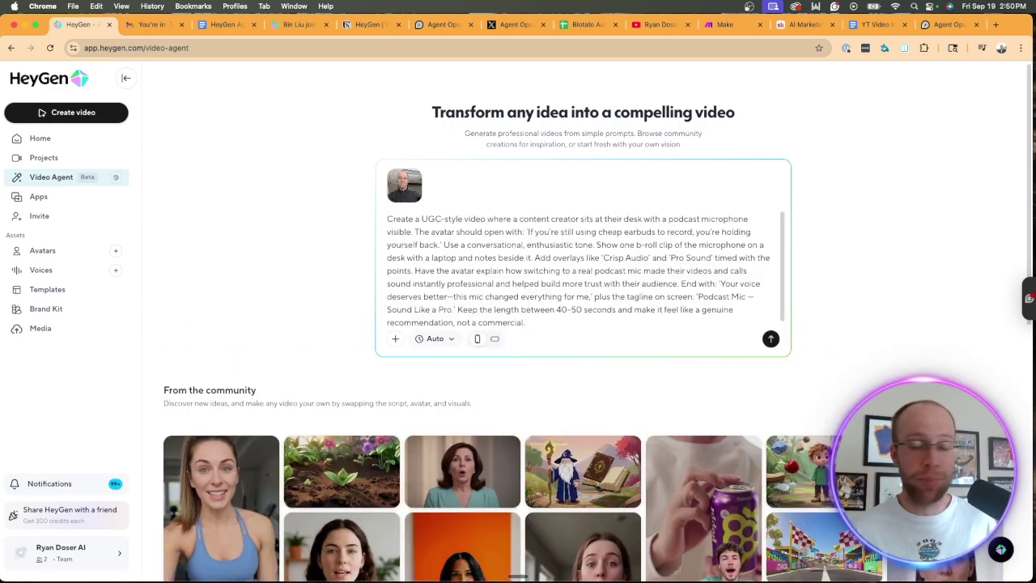
{"action": "left_click", "coordinate": [432, 338]}
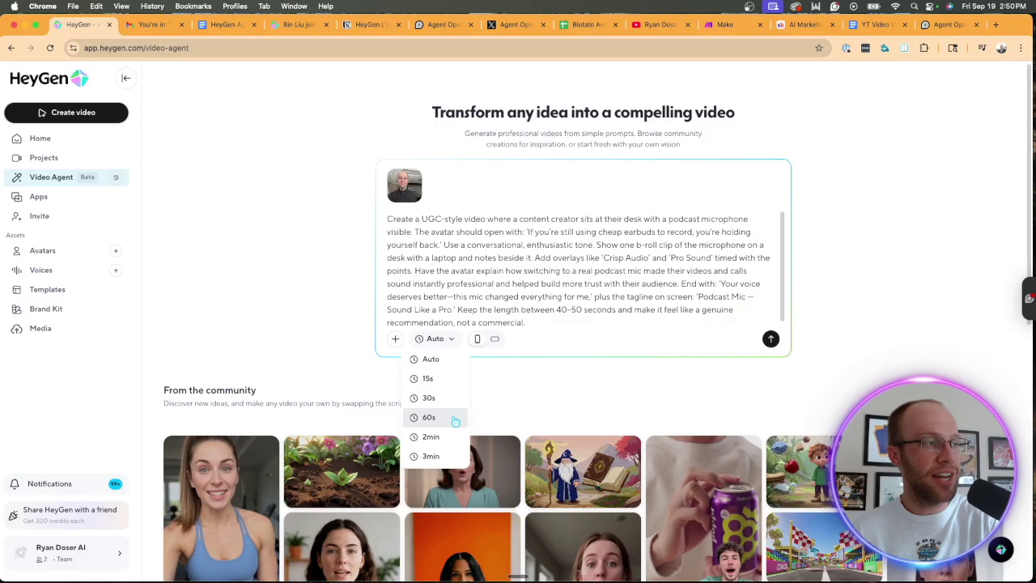
{"action": "left_click", "coordinate": [433, 398]}
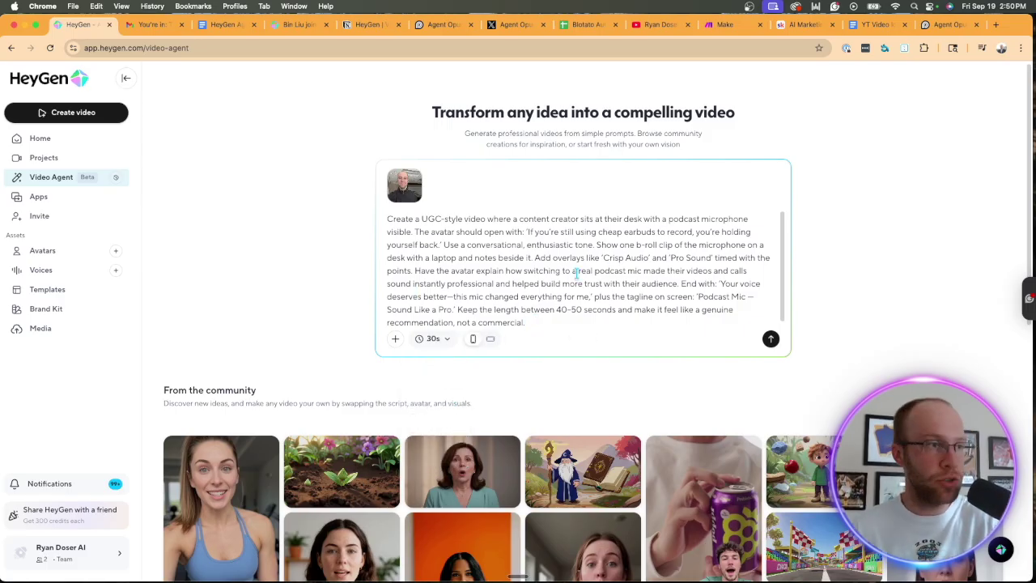
{"action": "left_click", "coordinate": [433, 339]}
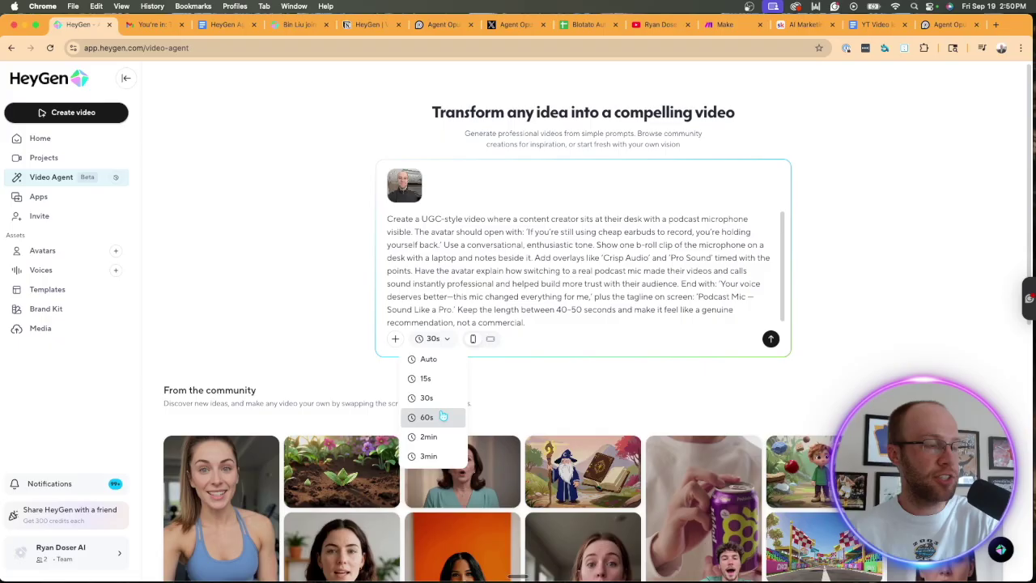
{"action": "left_click", "coordinate": [443, 415]}
{"action": "left_click_drag", "start_coordinate": [543, 312], "coordinate": [606, 310]}
{"action": "left_click", "coordinate": [606, 310]}
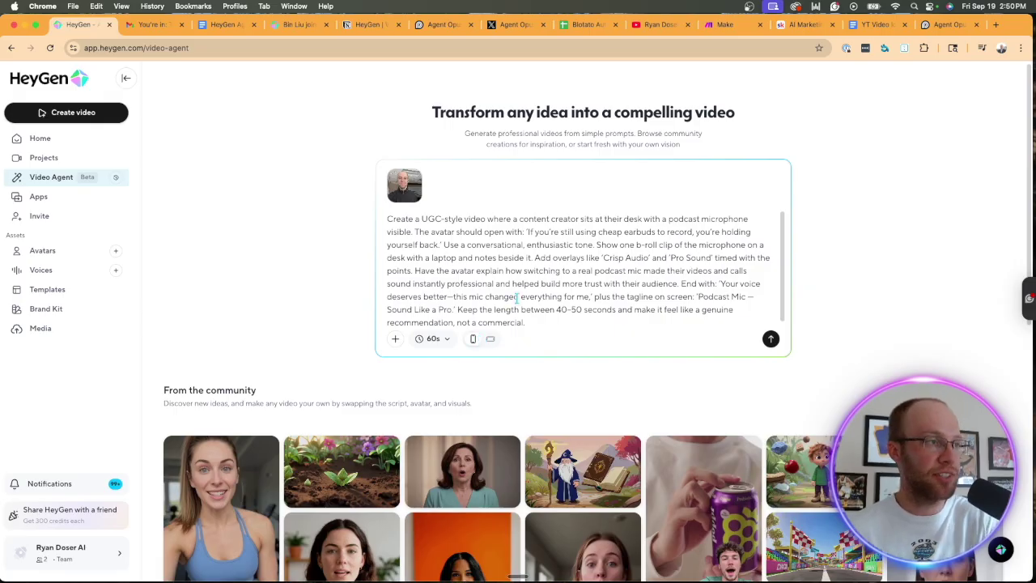
{"action": "scroll", "coordinate": [560, 296], "scroll_direction": "down", "scroll_amount": 2}
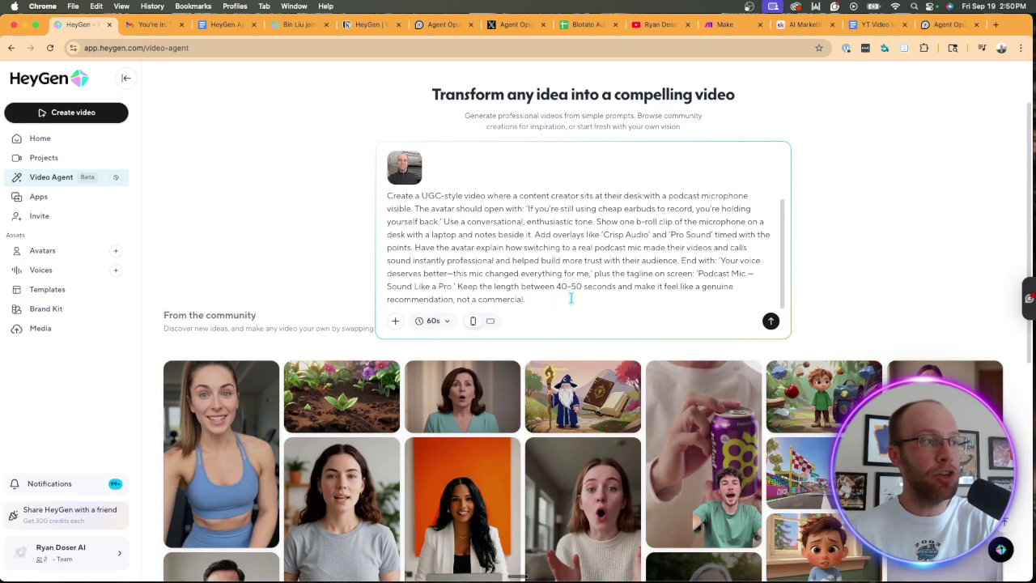
{"action": "scroll", "coordinate": [842, 319], "scroll_direction": "up", "scroll_amount": 2}
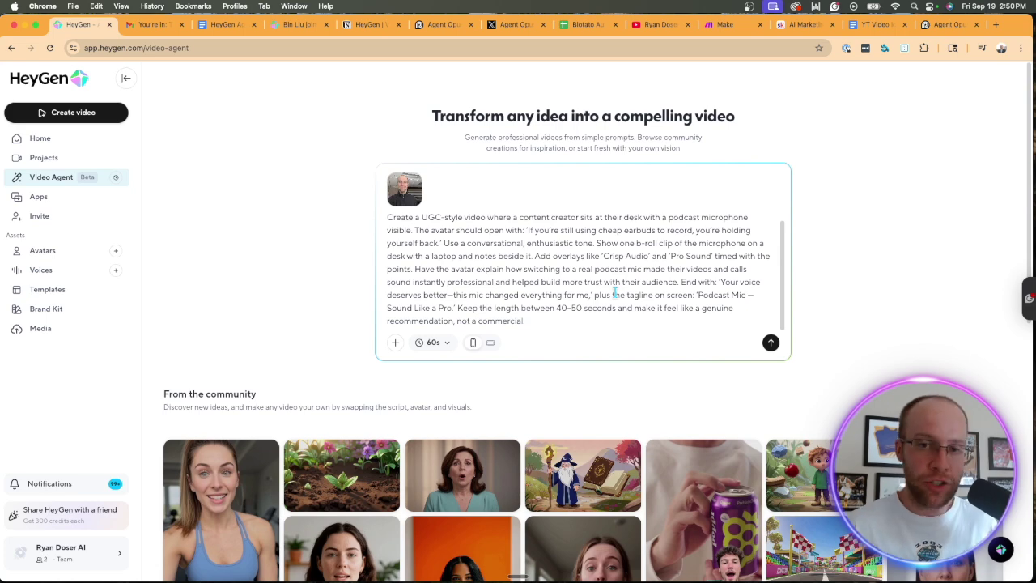
Submit the prompt to Video Agent and scroll through the returned plan
{"action": "left_click", "coordinate": [771, 342]}
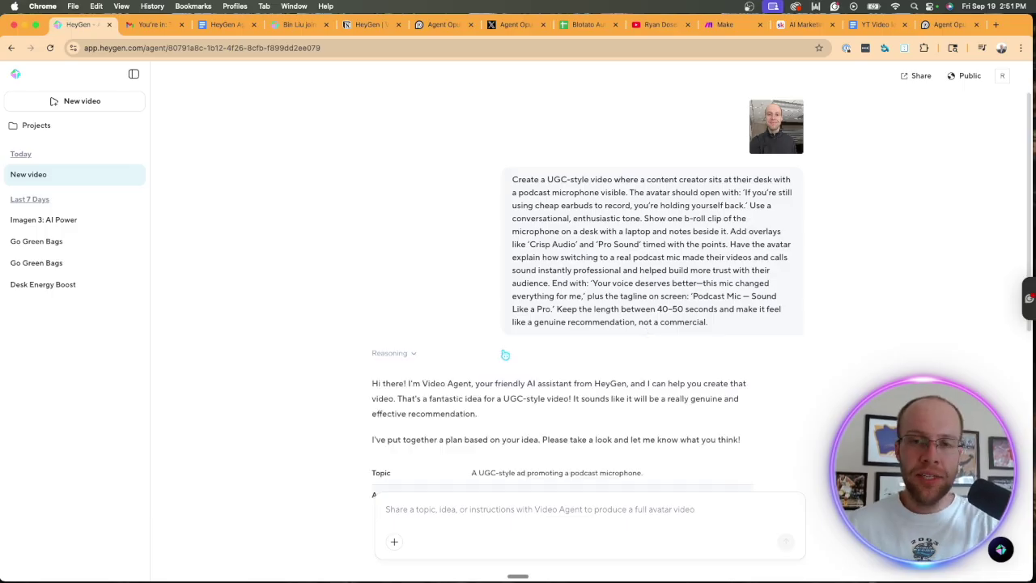
{"action": "scroll", "coordinate": [505, 354], "scroll_direction": "down", "scroll_amount": 5}
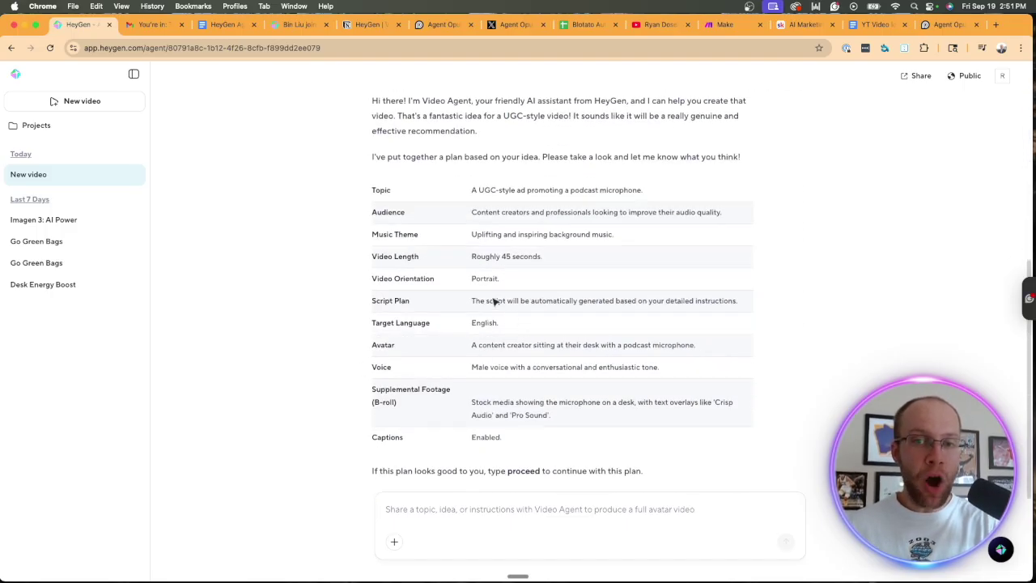
{"action": "scroll", "coordinate": [557, 346], "scroll_direction": "up", "scroll_amount": 3}
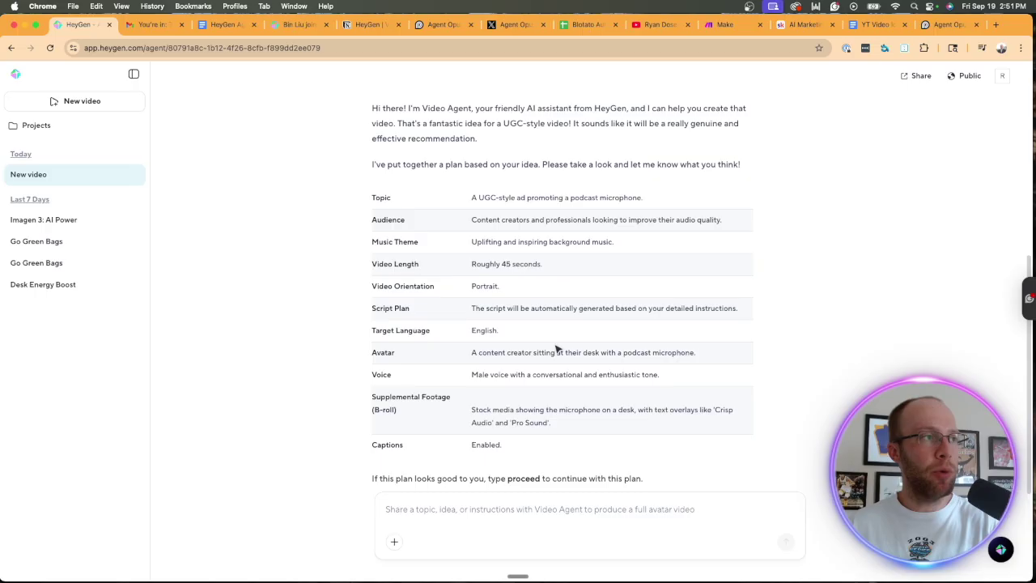
{"action": "scroll", "coordinate": [558, 342], "scroll_direction": "up", "scroll_amount": 2}
{"action": "scroll", "coordinate": [471, 285], "scroll_direction": "down", "scroll_amount": 3}
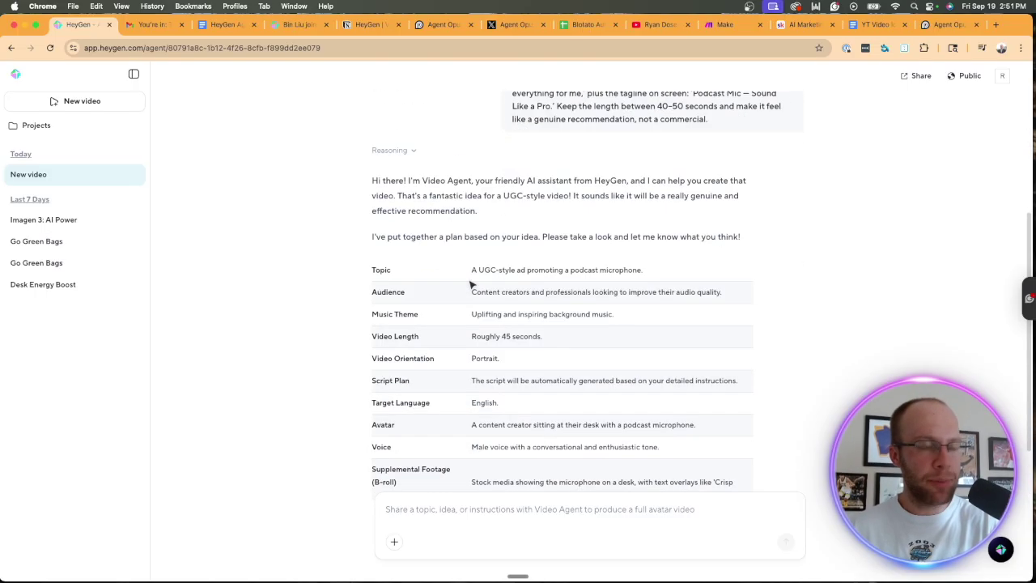
{"action": "scroll", "coordinate": [471, 285], "scroll_direction": "down", "scroll_amount": 2}
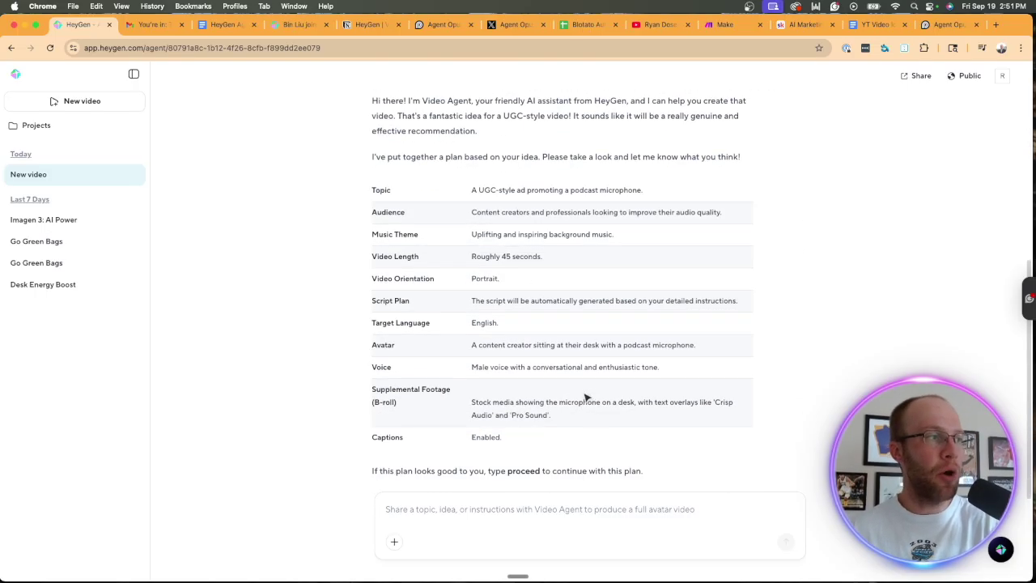
Highlight the plan table and the instruction to reply 'proceed'
{"action": "left_click_drag", "start_coordinate": [566, 433], "coordinate": [332, 252]}
{"action": "left_click", "coordinate": [332, 252]}
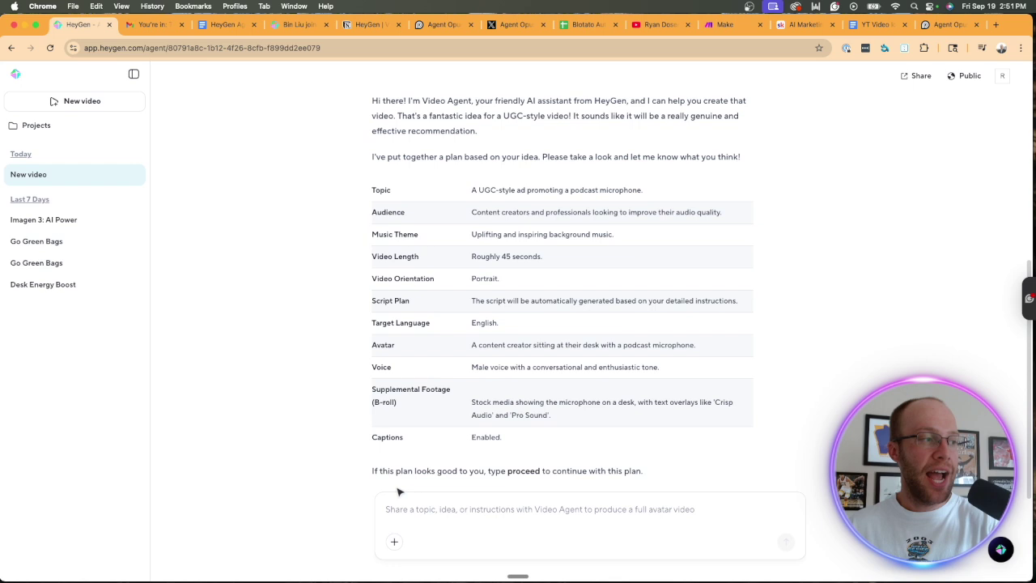
{"action": "left_click_drag", "start_coordinate": [373, 472], "coordinate": [611, 472]}
{"action": "left_click", "coordinate": [559, 465]}
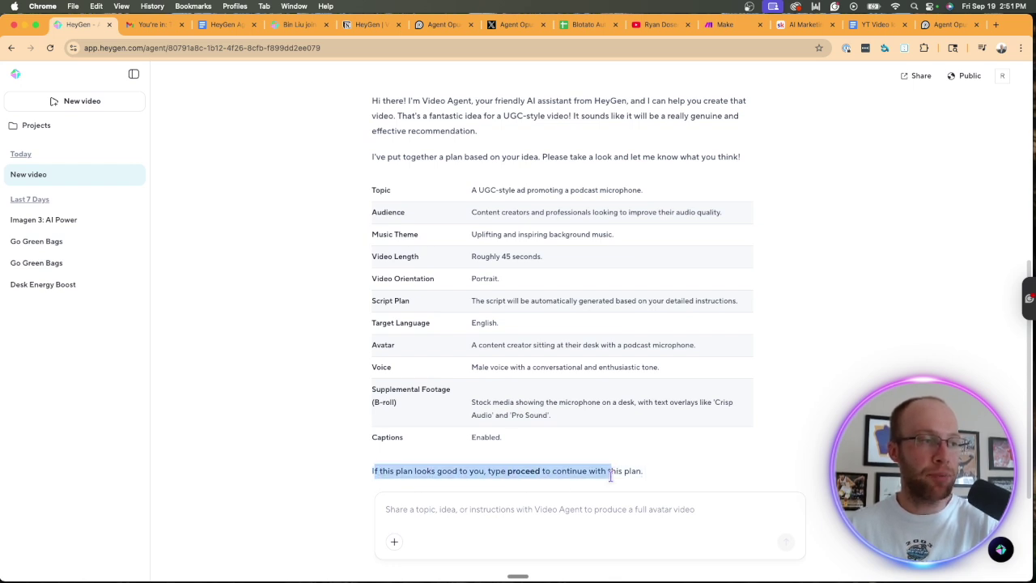
{"action": "left_click", "coordinate": [611, 476]}
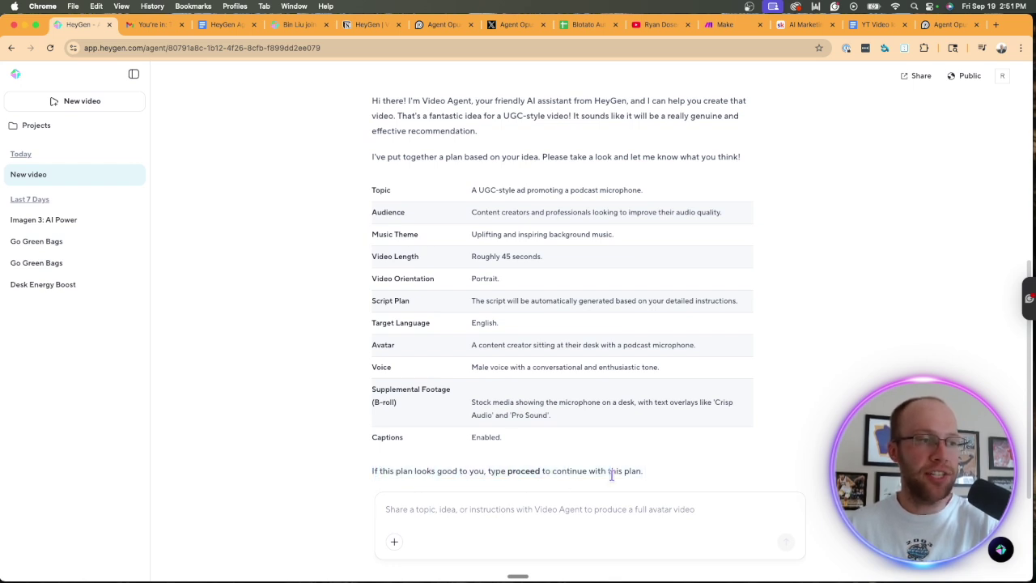
Start a chat reply with 'pro', then erase it
{"action": "left_click", "coordinate": [582, 510]}
{"action": "type", "text": "proceed"}
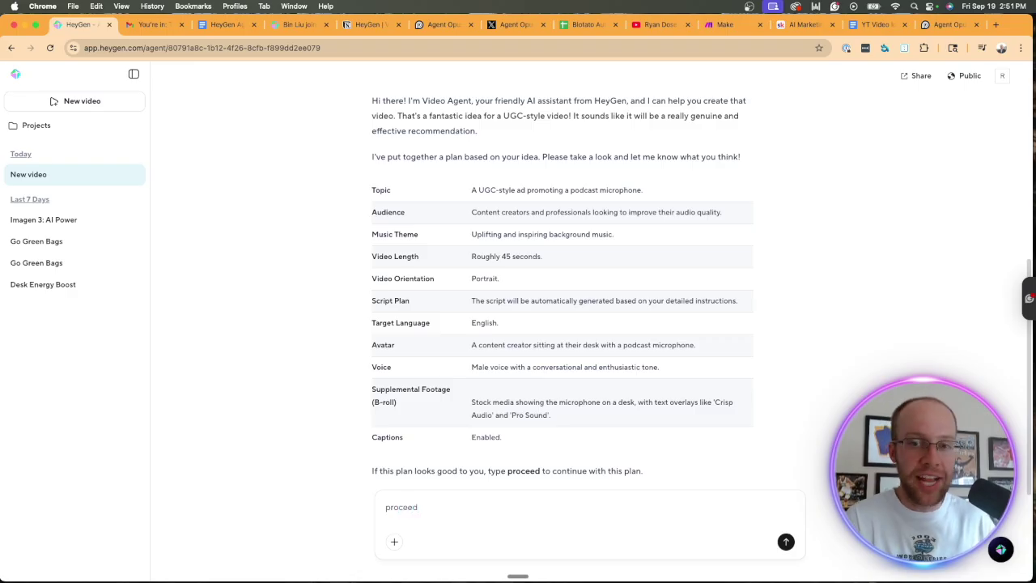
{"action": "key", "text": "BackSpace"}
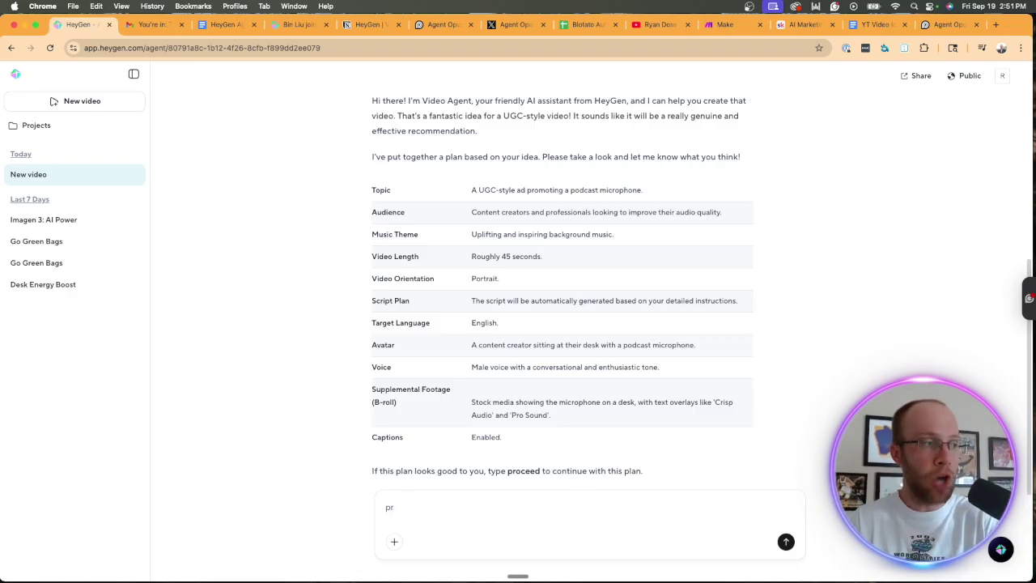
{"action": "key", "text": "BackSpace"}
{"action": "key", "text": "BackSpace"}
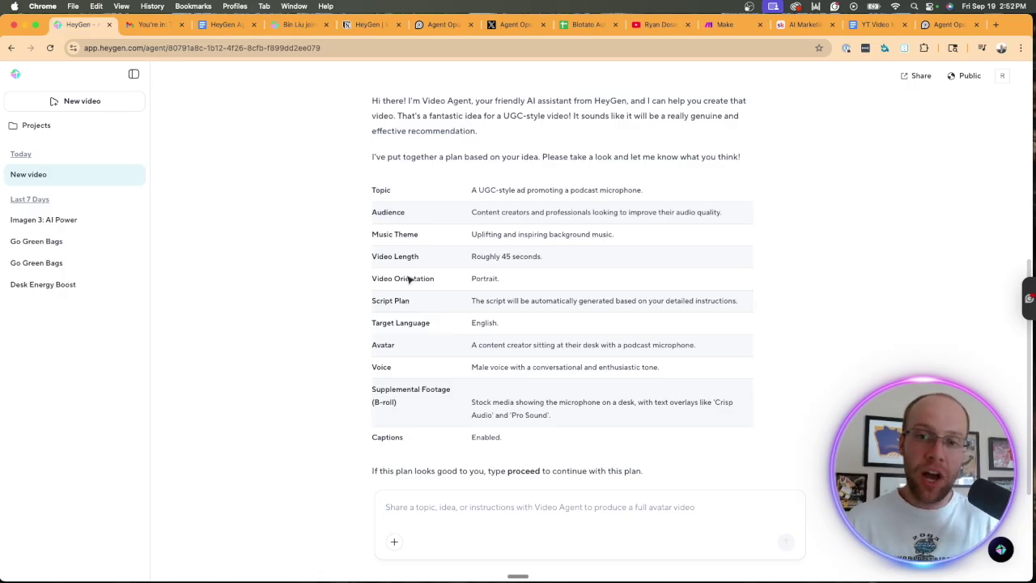
Expand the Video Agent's reasoning for the plan and read through its steps
{"action": "scroll", "coordinate": [408, 278], "scroll_direction": "up", "scroll_amount": 3}
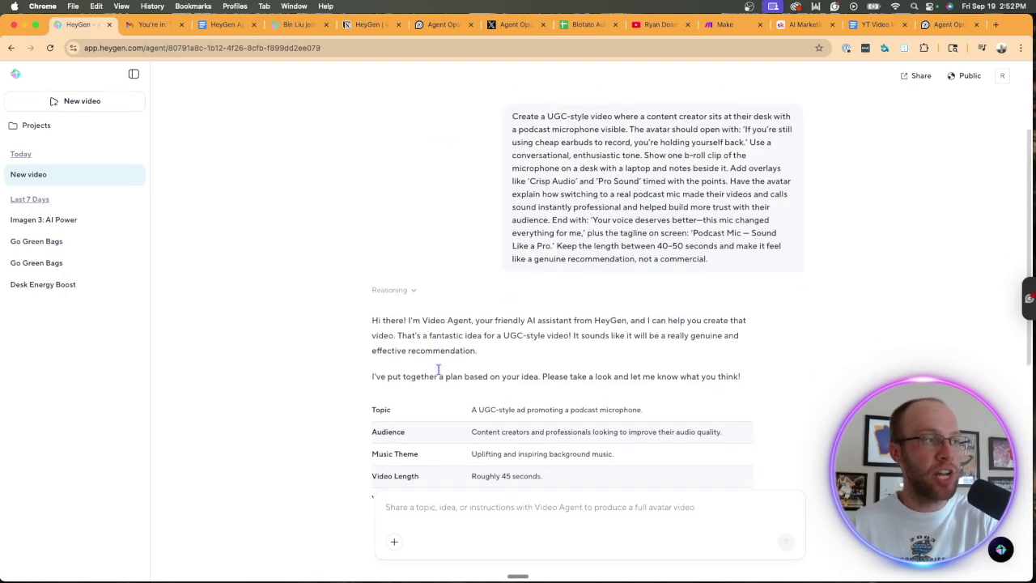
{"action": "left_click", "coordinate": [412, 293]}
{"action": "scroll", "coordinate": [534, 294], "scroll_direction": "down", "scroll_amount": 6}
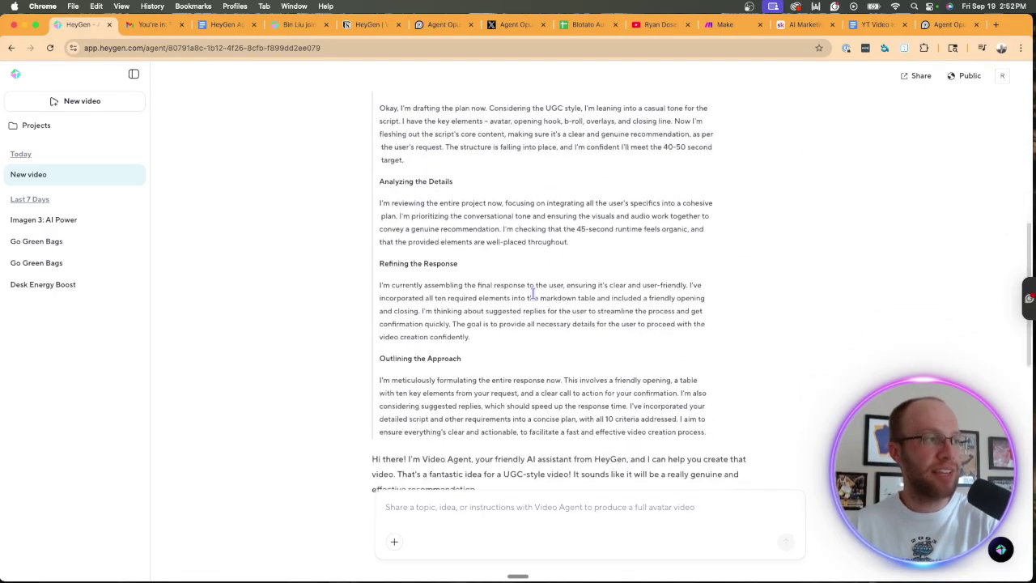
{"action": "left_click_drag", "start_coordinate": [701, 396], "coordinate": [395, 197]}
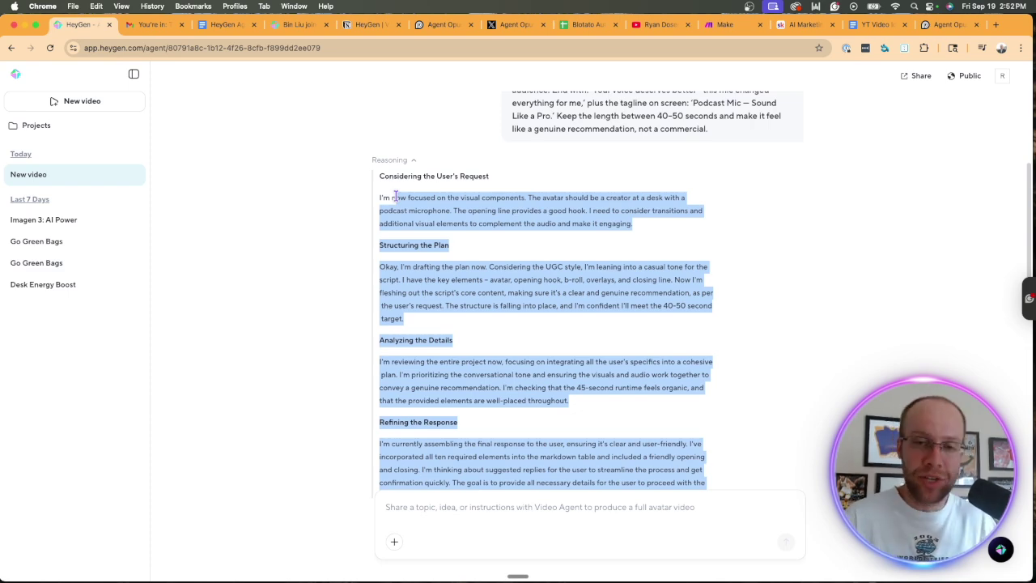
{"action": "left_click", "coordinate": [936, 211]}
{"action": "scroll", "coordinate": [676, 278], "scroll_direction": "down", "scroll_amount": 5}
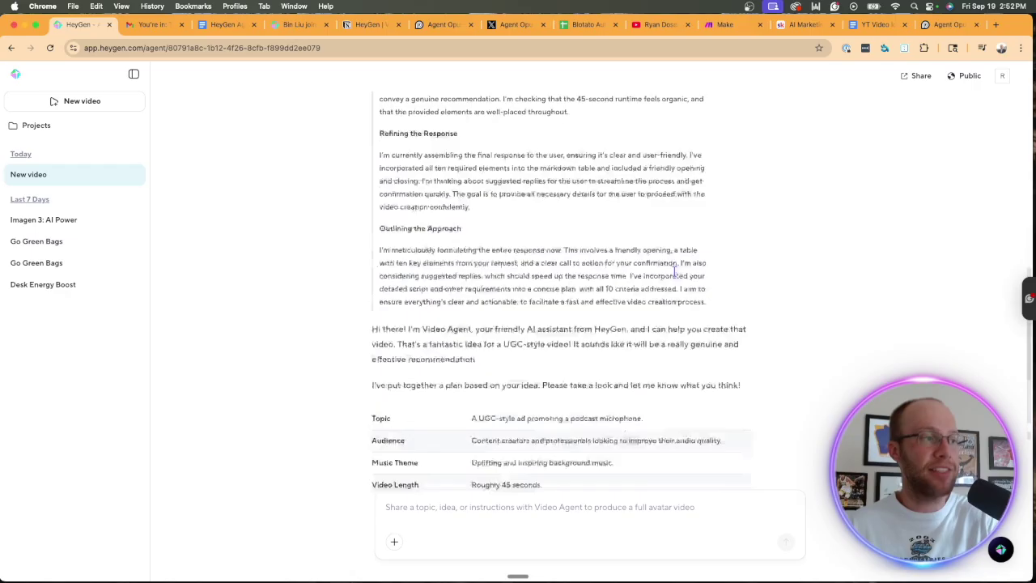
{"action": "scroll", "coordinate": [676, 278], "scroll_direction": "down", "scroll_amount": 3}
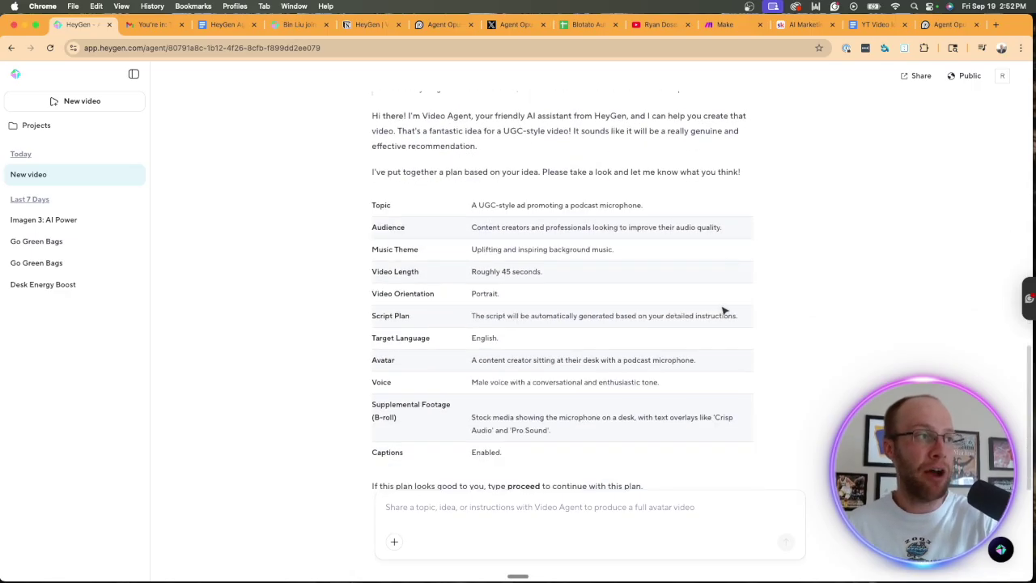
Send 'proceed' in the chat to approve the plan and generate the video
{"action": "left_click", "coordinate": [559, 511]}
{"action": "type", "text": "proo"}
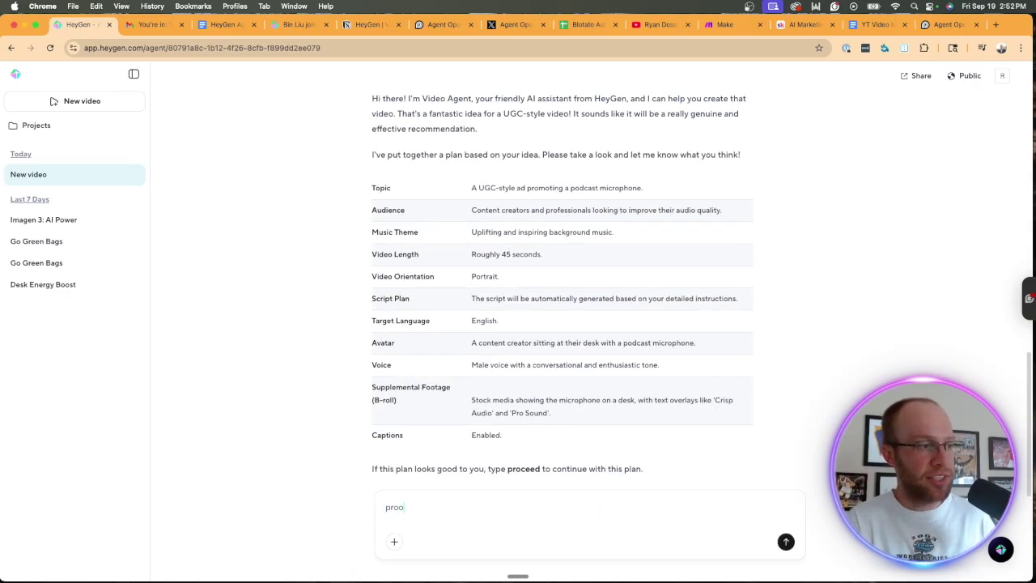
{"action": "key", "text": "BackSpace"}
{"action": "type", "text": "ceed"}
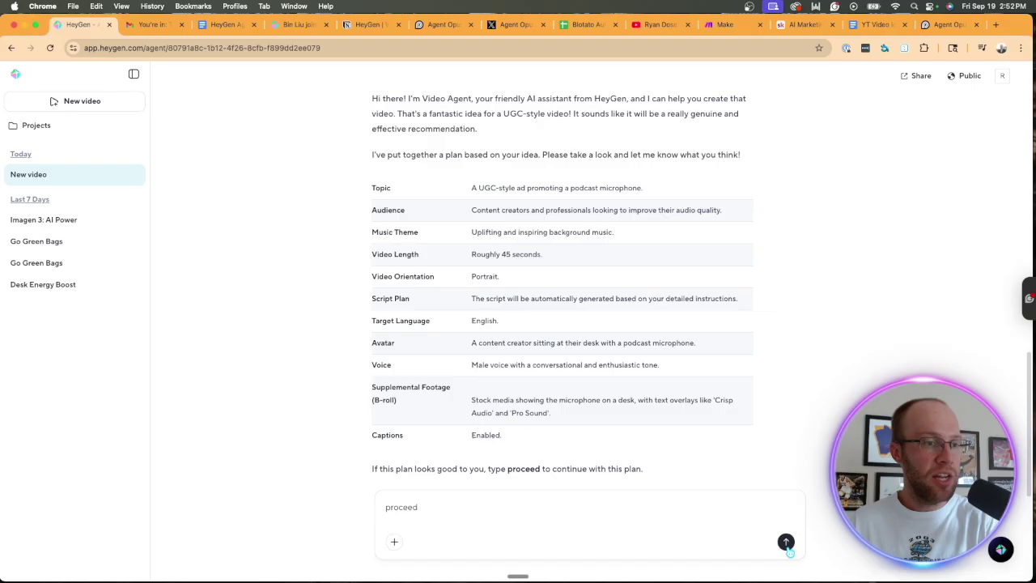
{"action": "left_click", "coordinate": [789, 549]}
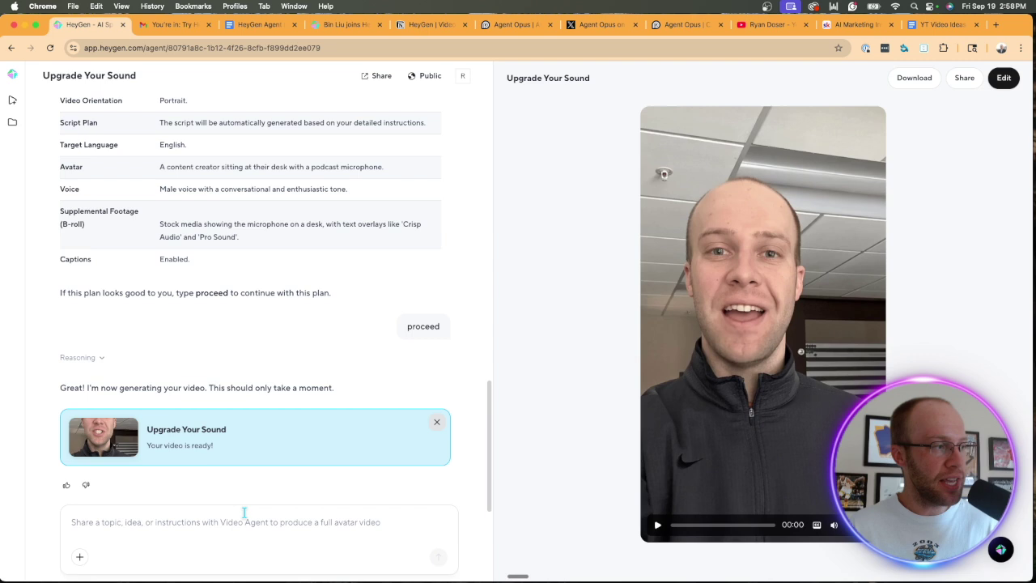
Play and pause the Upgrade Your Sound video, then go to the Projects gallery
{"action": "left_click", "coordinate": [209, 525]}
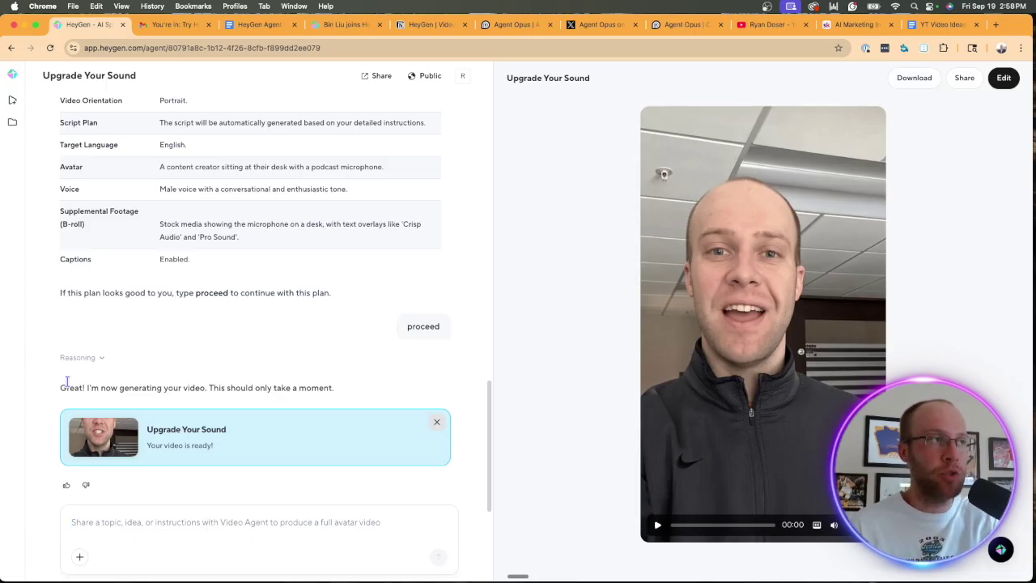
{"action": "left_click", "coordinate": [658, 525]}
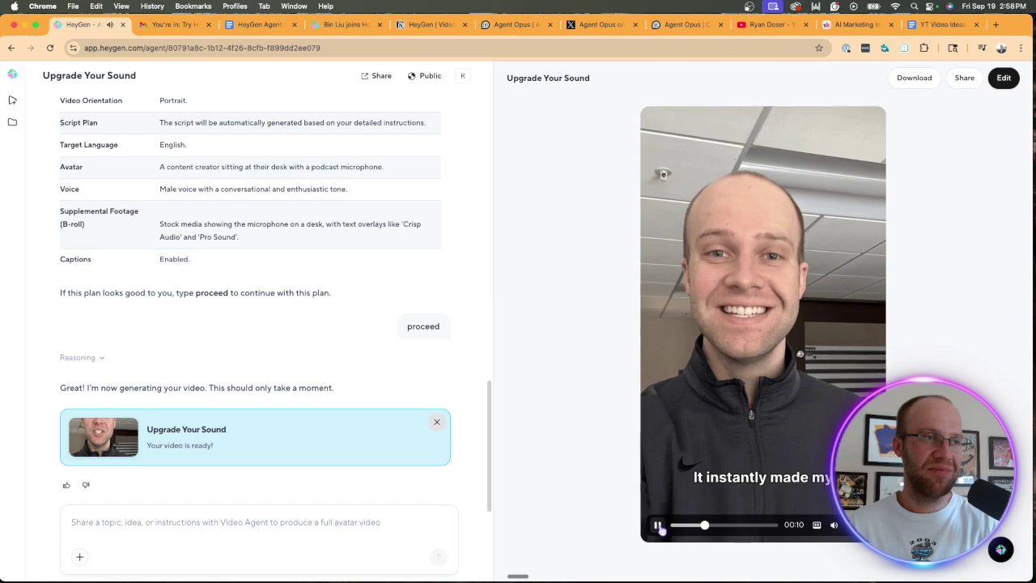
{"action": "left_click", "coordinate": [658, 525]}
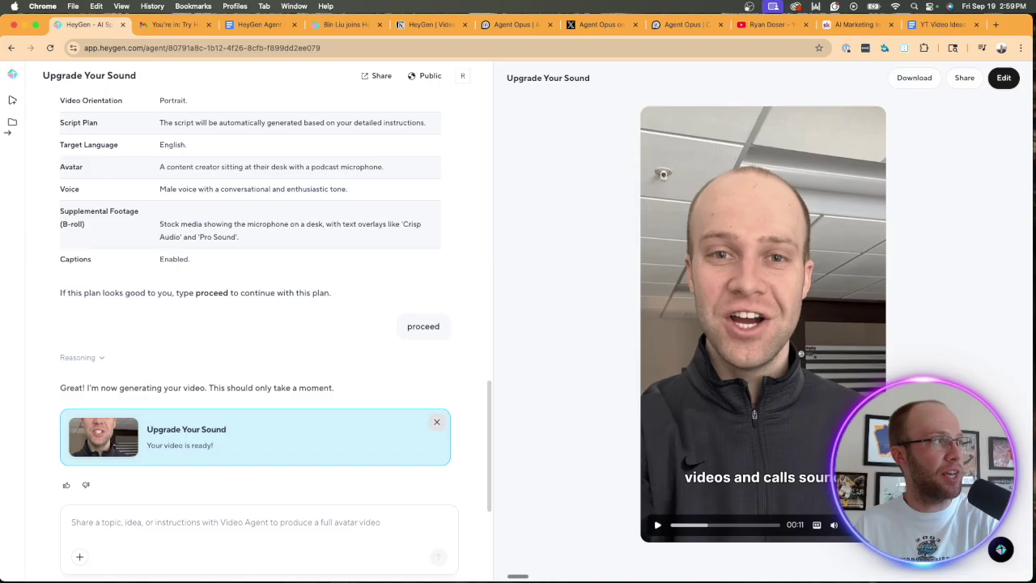
{"action": "left_click", "coordinate": [12, 122]}
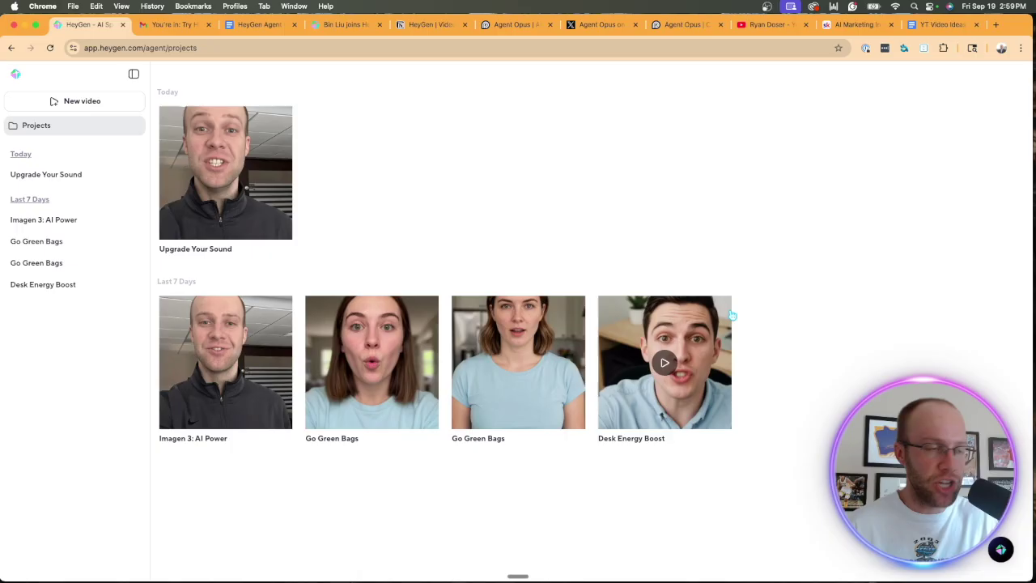
{"action": "left_click", "coordinate": [669, 322]}
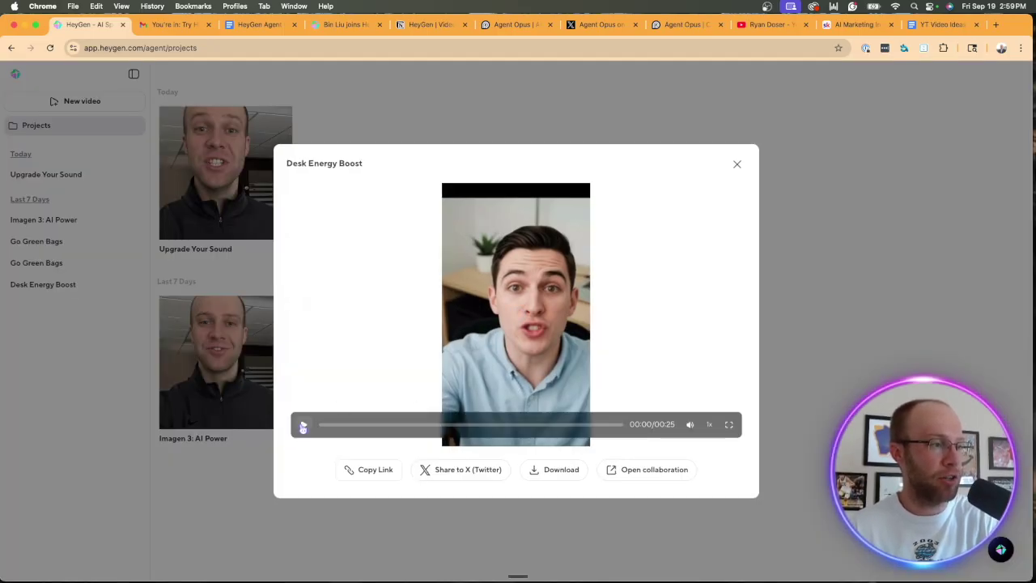
{"action": "left_click", "coordinate": [302, 426]}
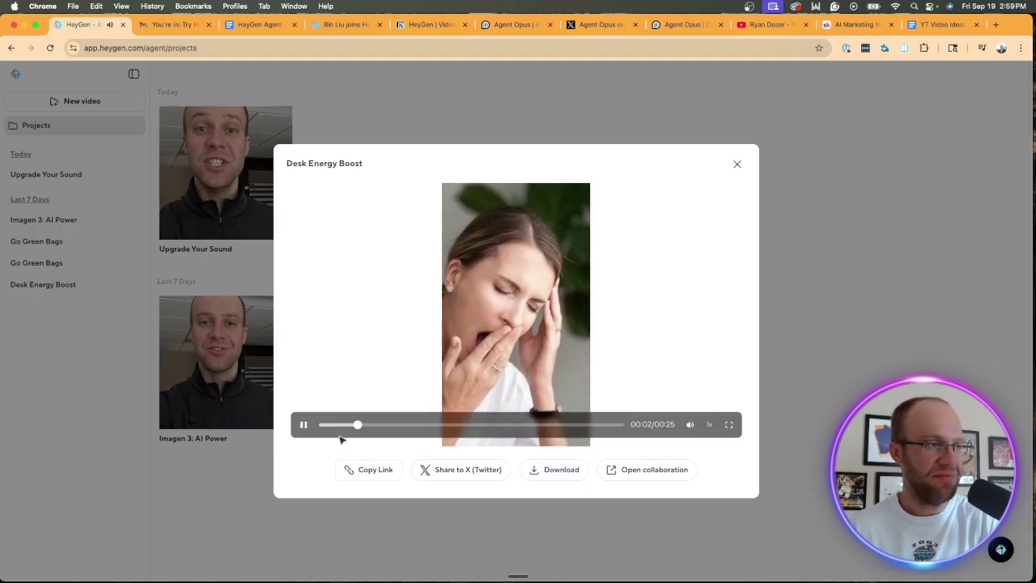
{"action": "mouse_move", "coordinate": [294, 435]}
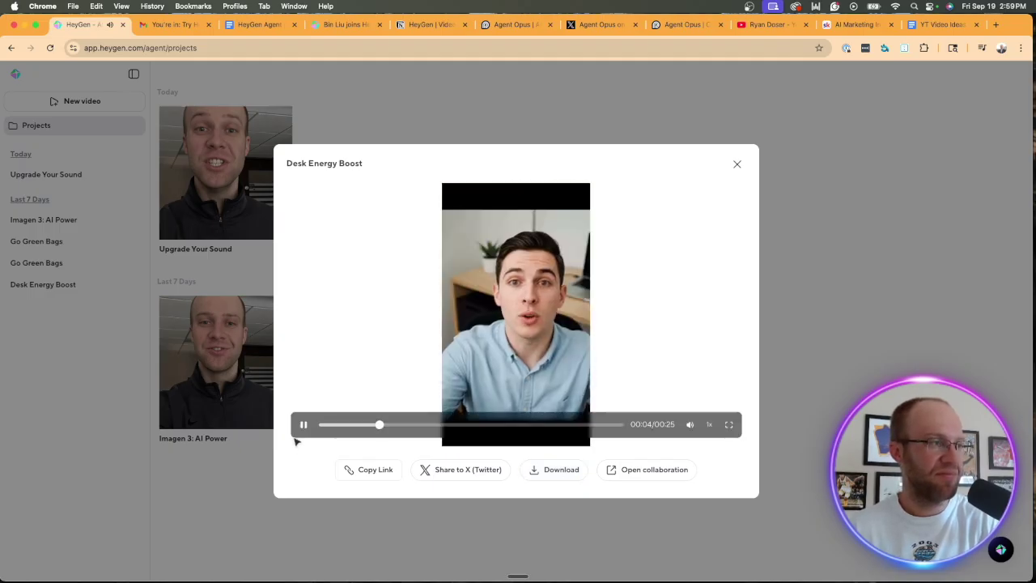
{"action": "left_click", "coordinate": [303, 427]}
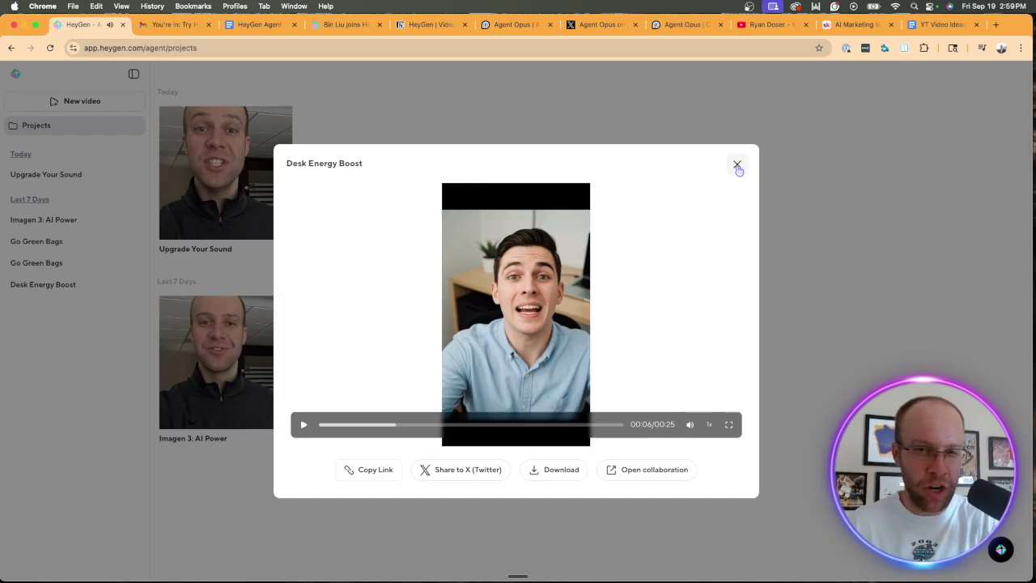
{"action": "left_click", "coordinate": [738, 166]}
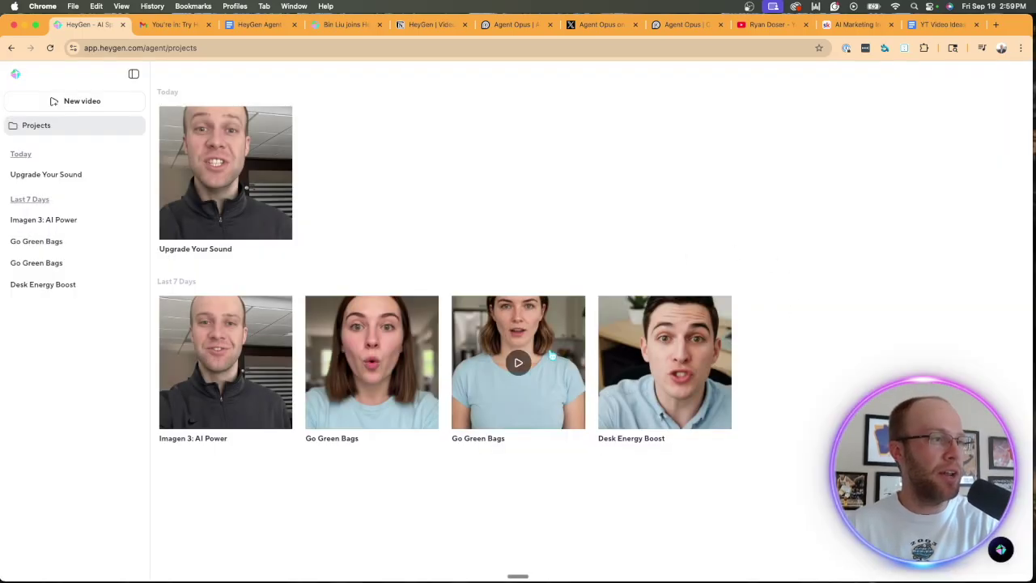
{"action": "left_click", "coordinate": [556, 325]}
{"action": "mouse_move", "coordinate": [451, 397]}
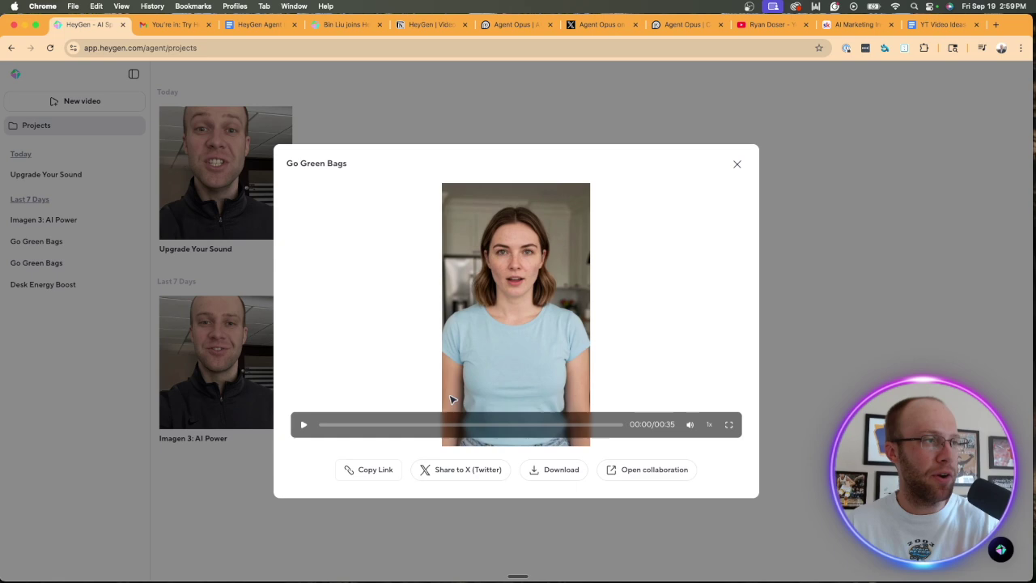
{"action": "left_click", "coordinate": [302, 427]}
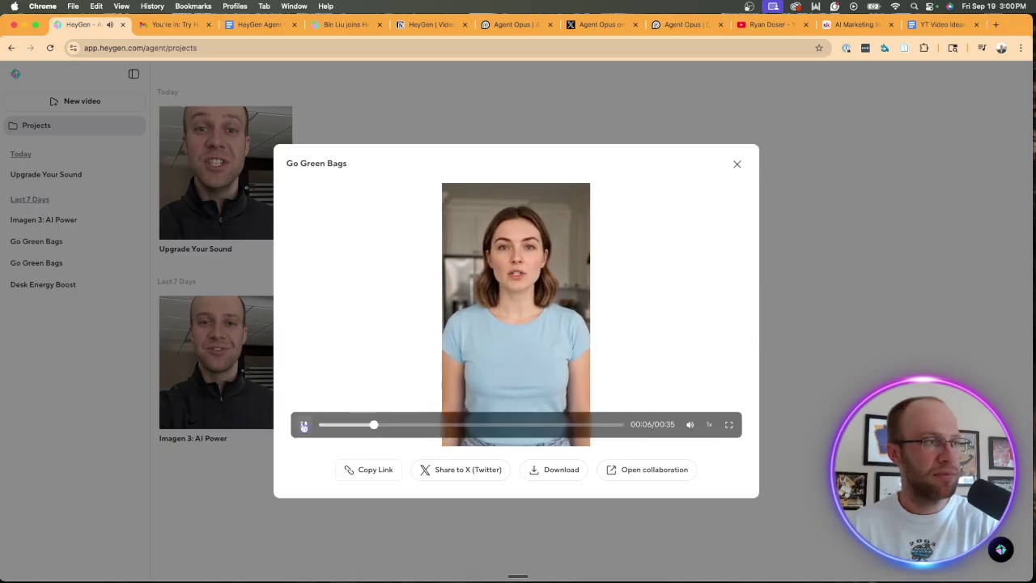
{"action": "left_click", "coordinate": [303, 426]}
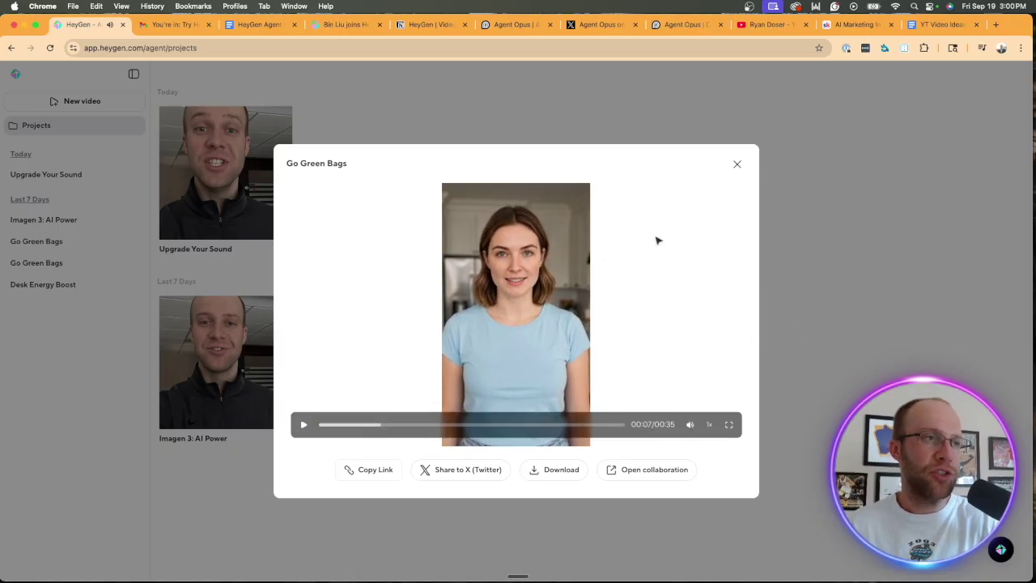
{"action": "left_click", "coordinate": [737, 164]}
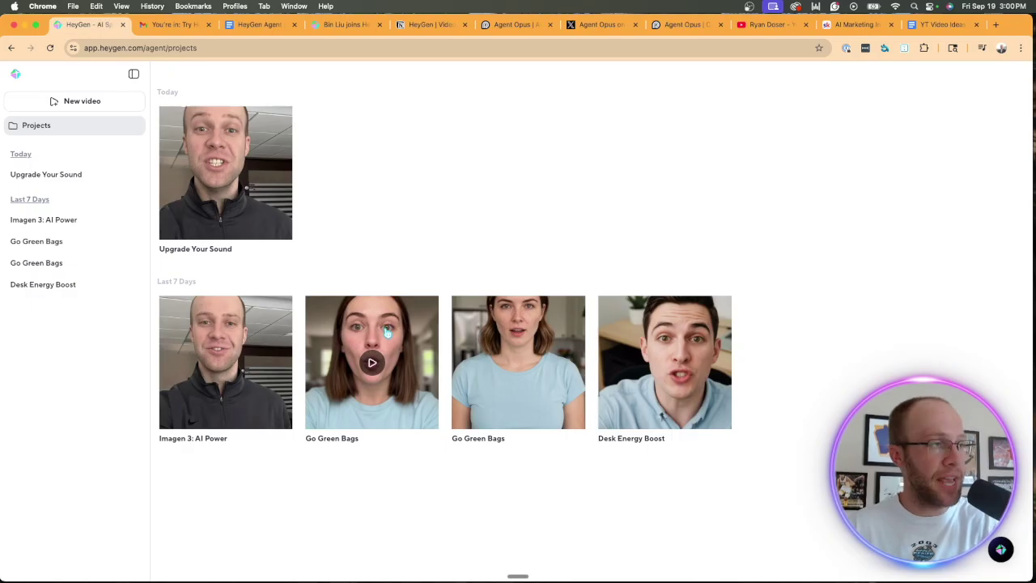
{"action": "left_click", "coordinate": [372, 335]}
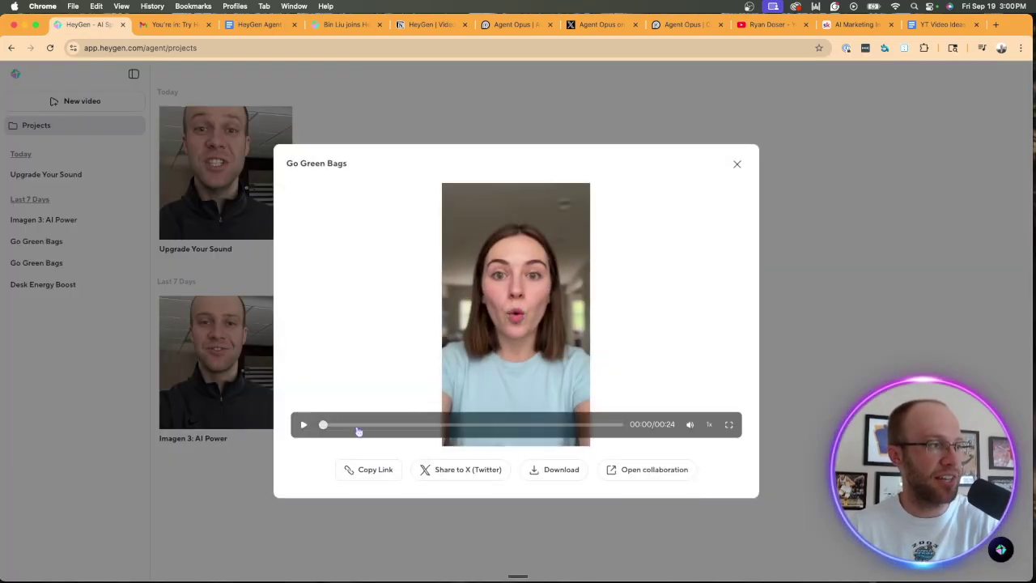
{"action": "left_click", "coordinate": [304, 425]}
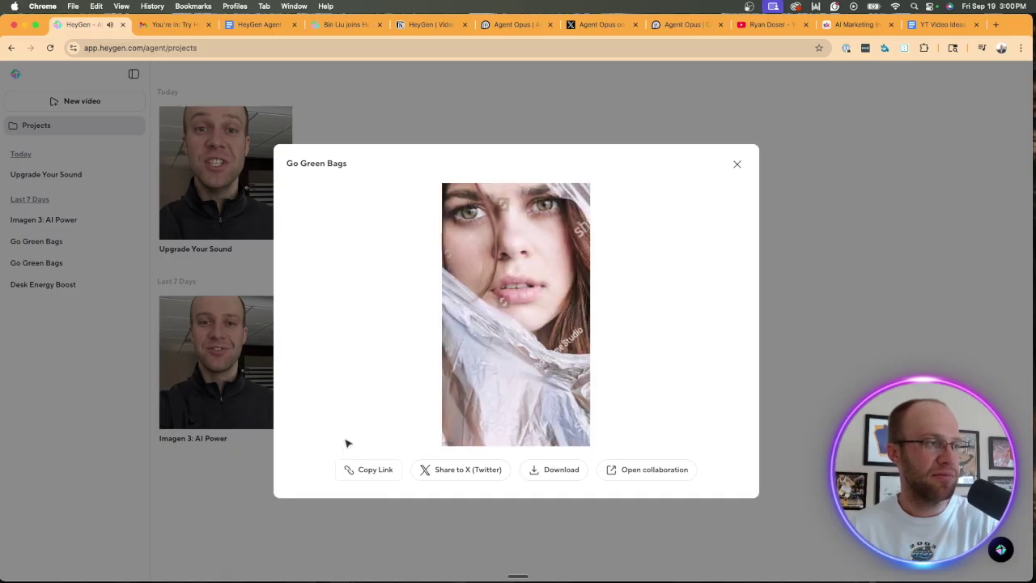
{"action": "left_click", "coordinate": [305, 426]}
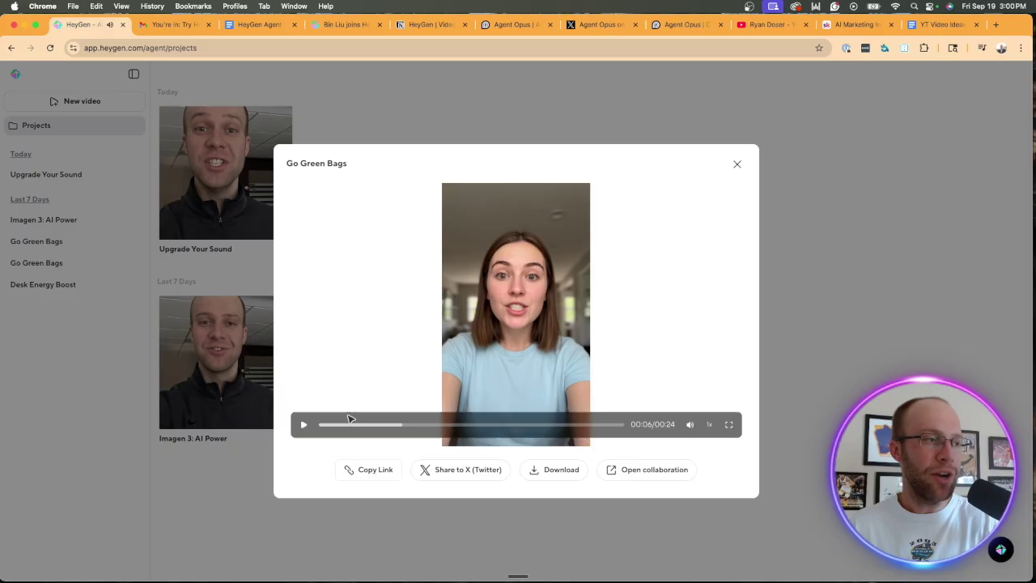
{"action": "left_click", "coordinate": [387, 424]}
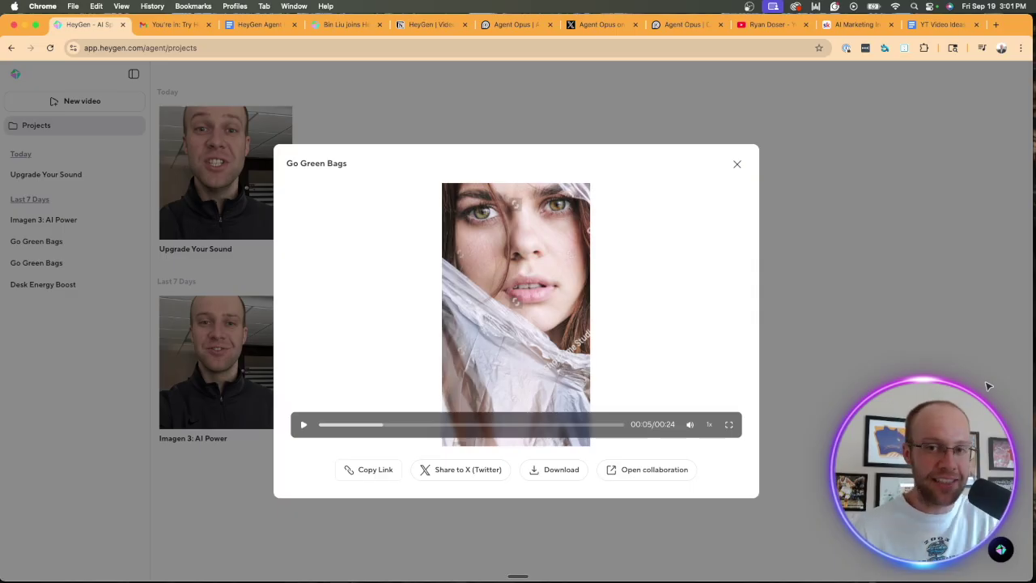
{"action": "left_click", "coordinate": [737, 163]}
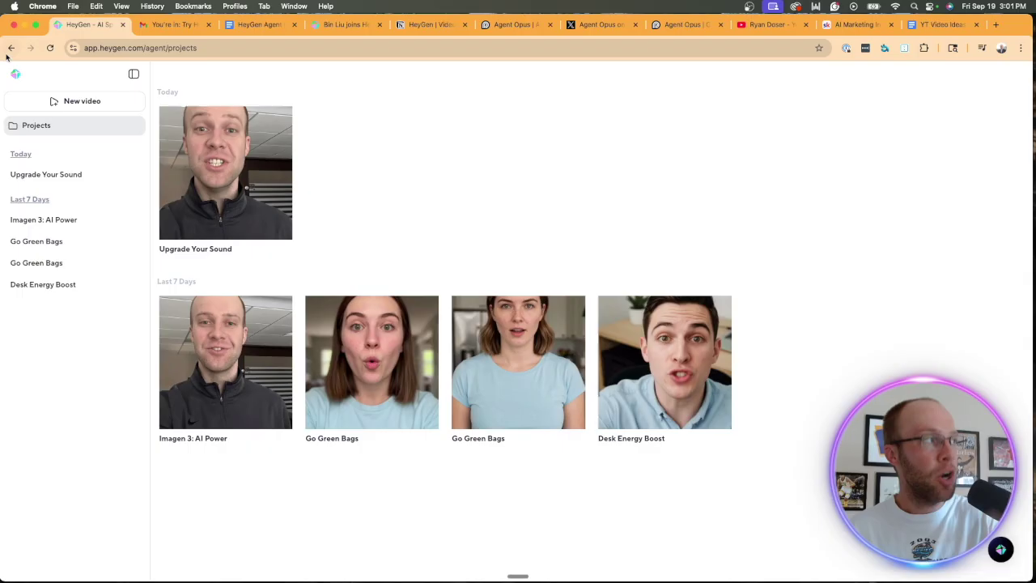
Go from the HeyGen home page to the Video Agent start page's prompt
{"action": "left_click", "coordinate": [15, 74]}
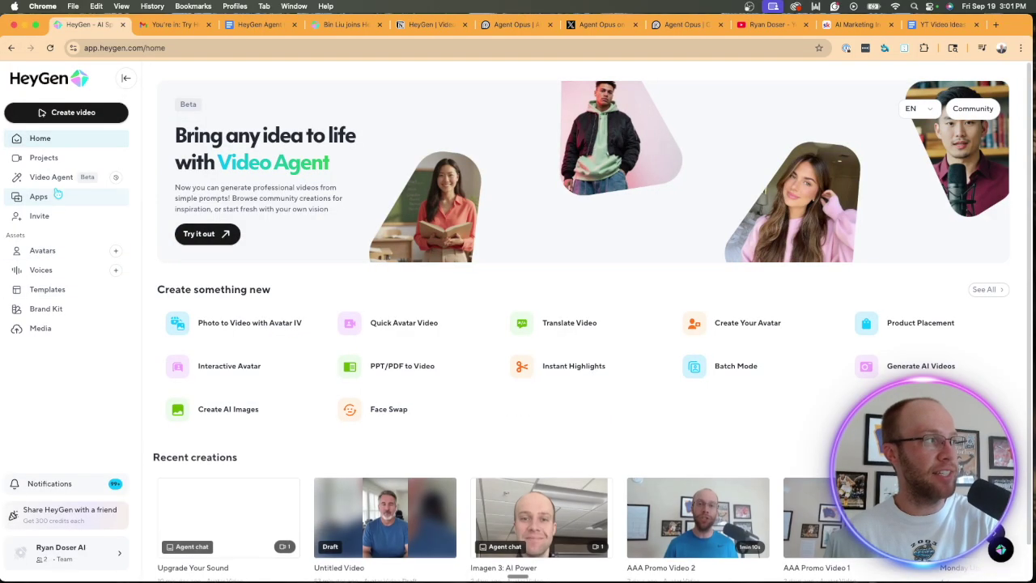
{"action": "left_click", "coordinate": [60, 178]}
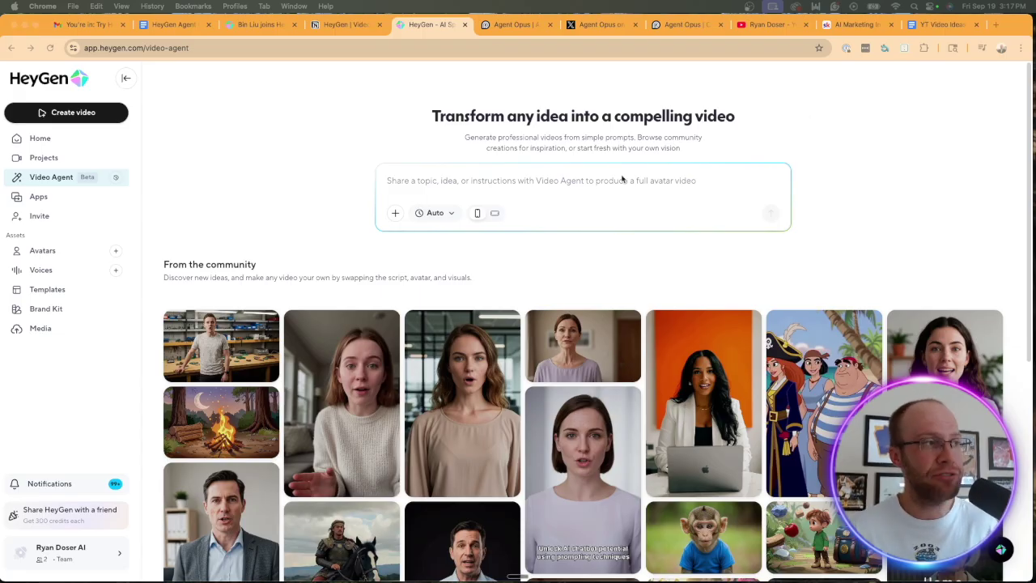
{"action": "left_click", "coordinate": [447, 182]}
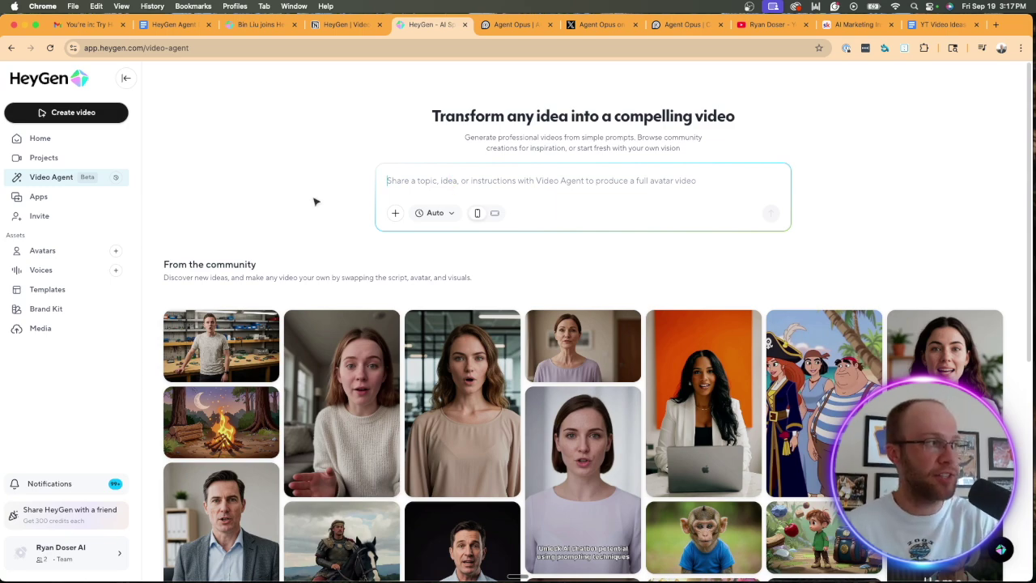
Browse your own looks in the Avatars library, then return to Video Agent
{"action": "left_click", "coordinate": [59, 250]}
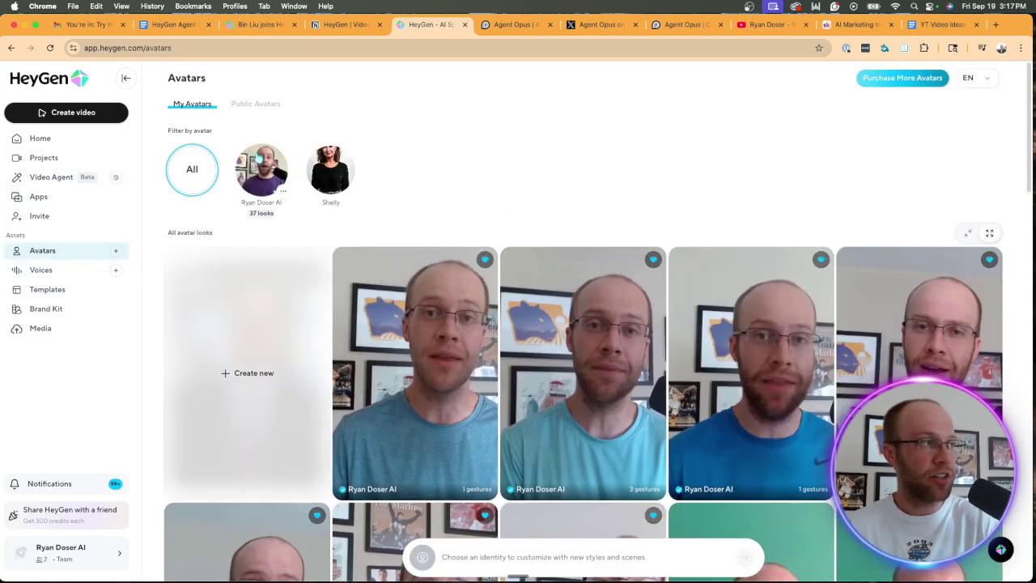
{"action": "left_click", "coordinate": [261, 170]}
{"action": "scroll", "coordinate": [701, 239], "scroll_direction": "down", "scroll_amount": 3}
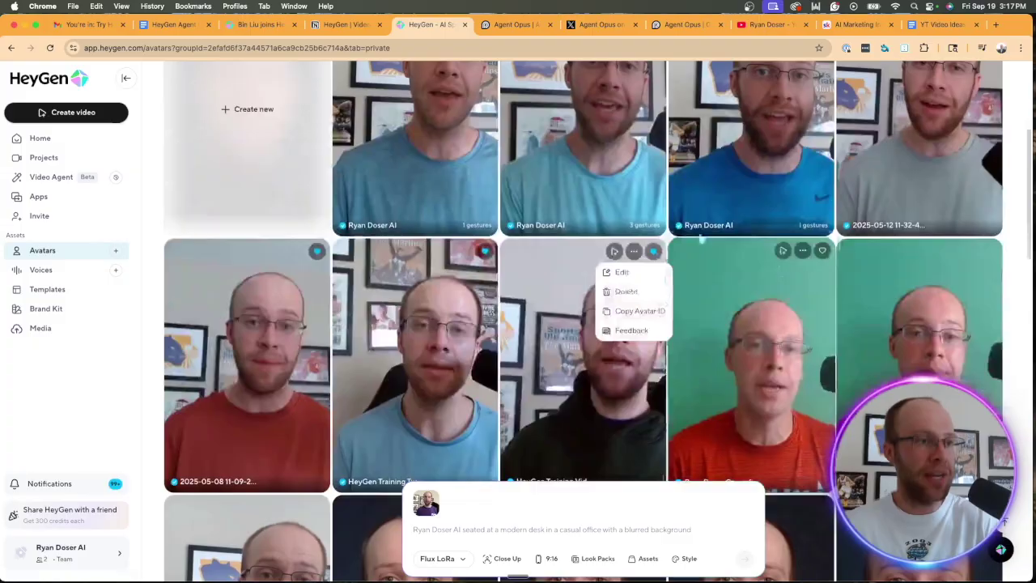
{"action": "scroll", "coordinate": [701, 239], "scroll_direction": "down", "scroll_amount": 4}
{"action": "scroll", "coordinate": [717, 296], "scroll_direction": "up", "scroll_amount": 4}
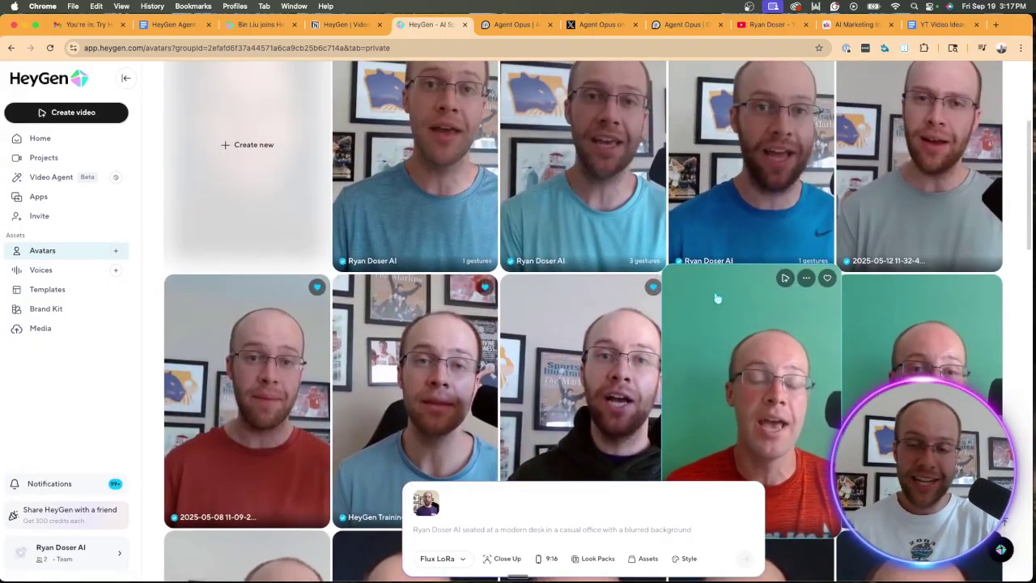
{"action": "scroll", "coordinate": [717, 298], "scroll_direction": "up", "scroll_amount": 2}
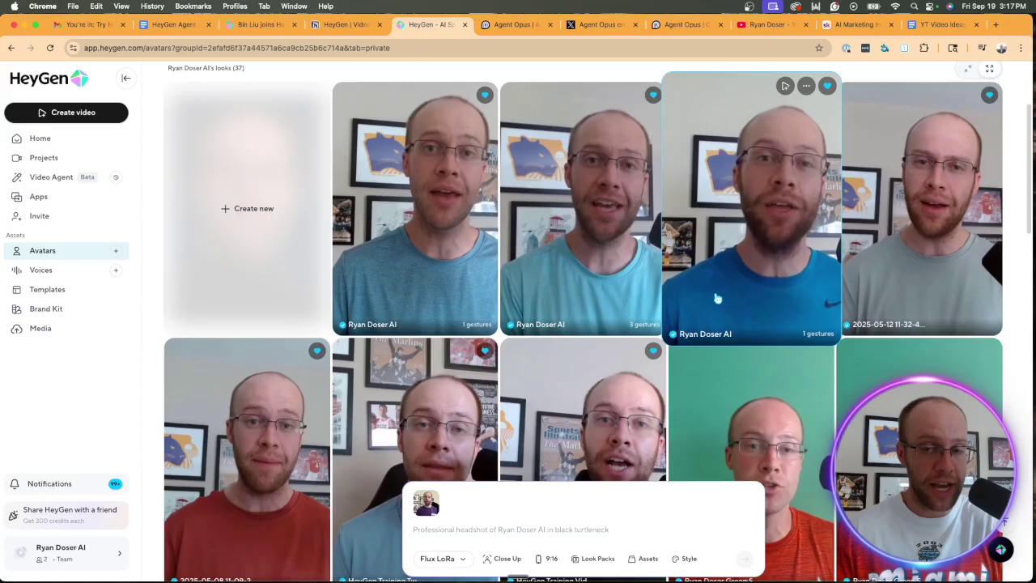
{"action": "scroll", "coordinate": [717, 298], "scroll_direction": "up", "scroll_amount": 3}
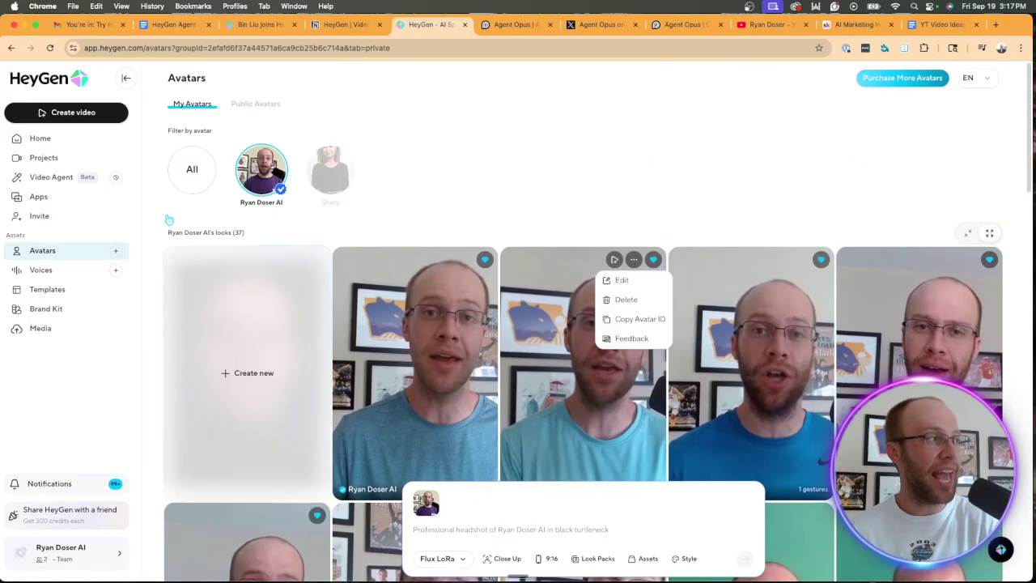
{"action": "left_click", "coordinate": [63, 176]}
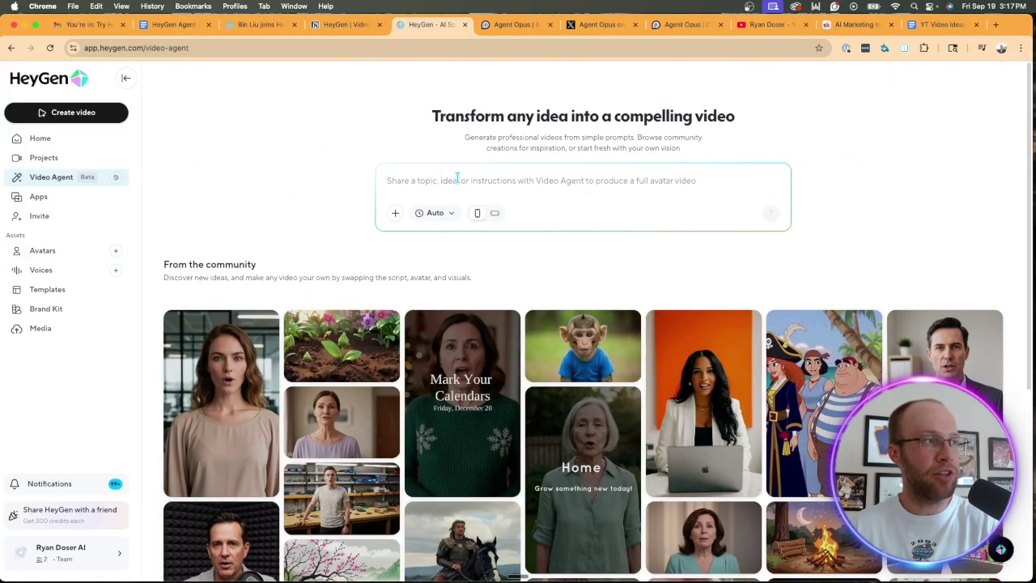
Browse uploaded assets filtered by videos, images and all, then close the picker
{"action": "left_click", "coordinate": [395, 213]}
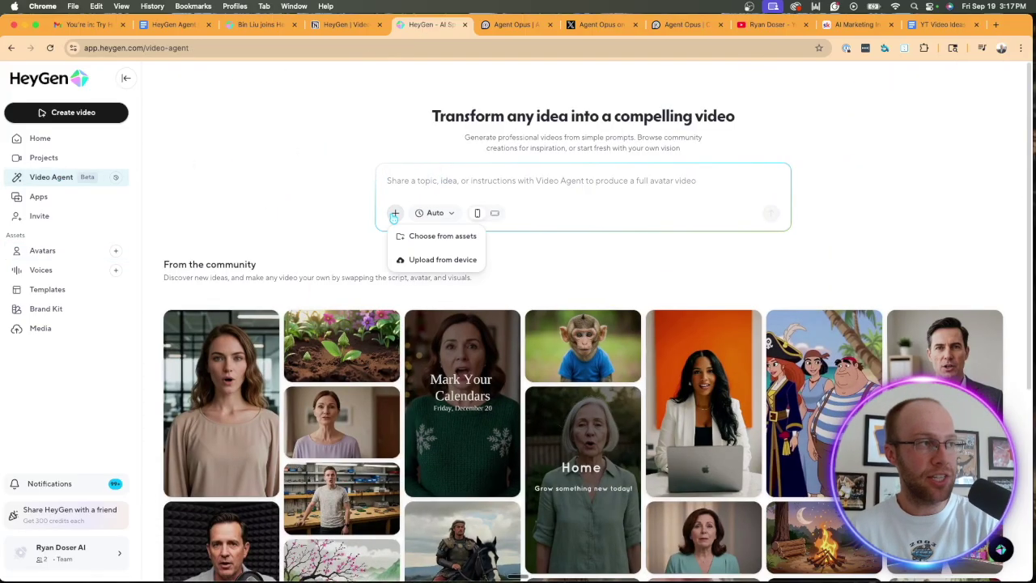
{"action": "left_click", "coordinate": [431, 242]}
{"action": "left_click", "coordinate": [396, 132]}
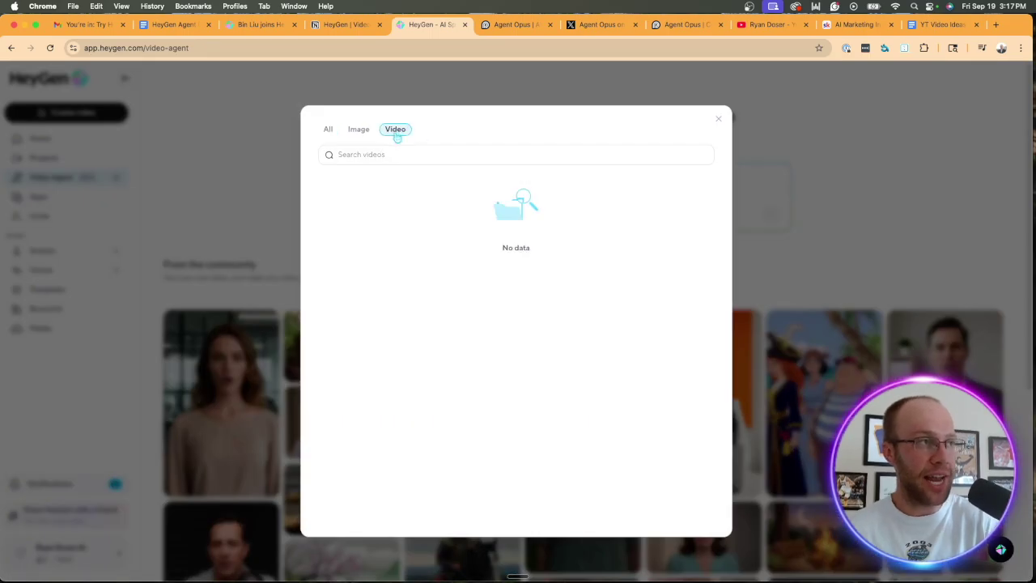
{"action": "left_click", "coordinate": [358, 130]}
{"action": "left_click", "coordinate": [328, 129]}
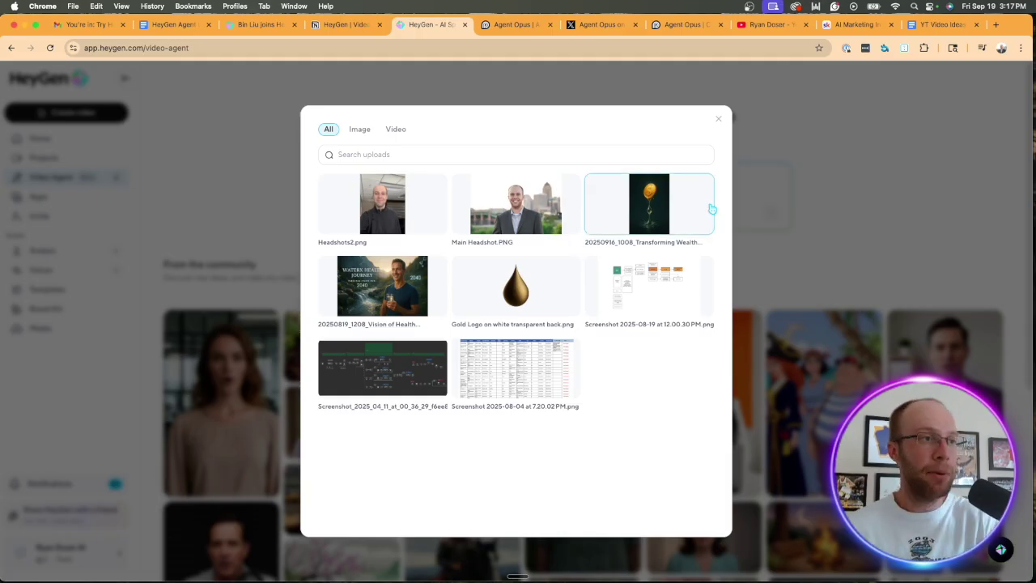
{"action": "left_click", "coordinate": [812, 209]}
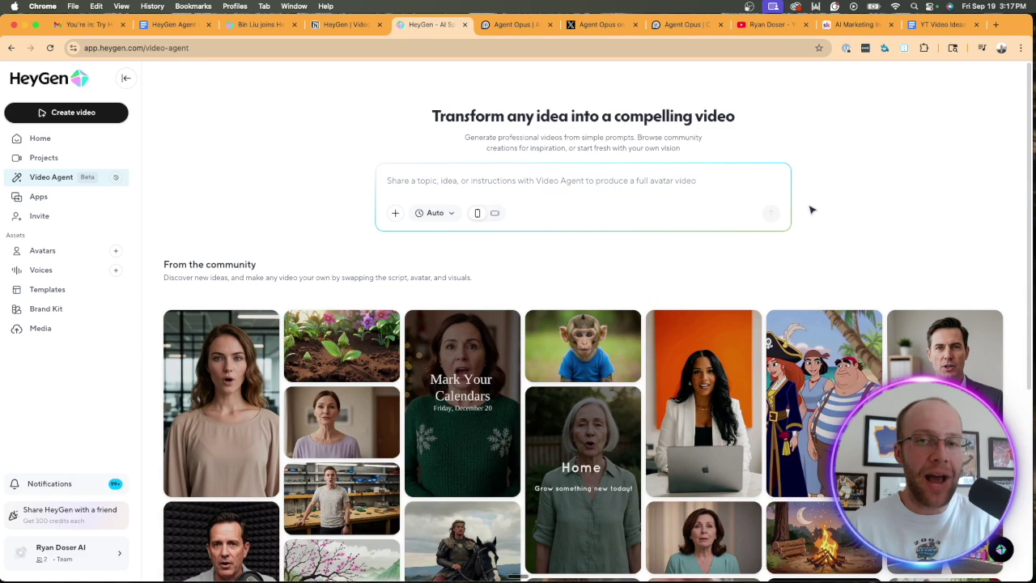
Reopen and close the uploads picker, then scroll through the community gallery
{"action": "left_click", "coordinate": [395, 212]}
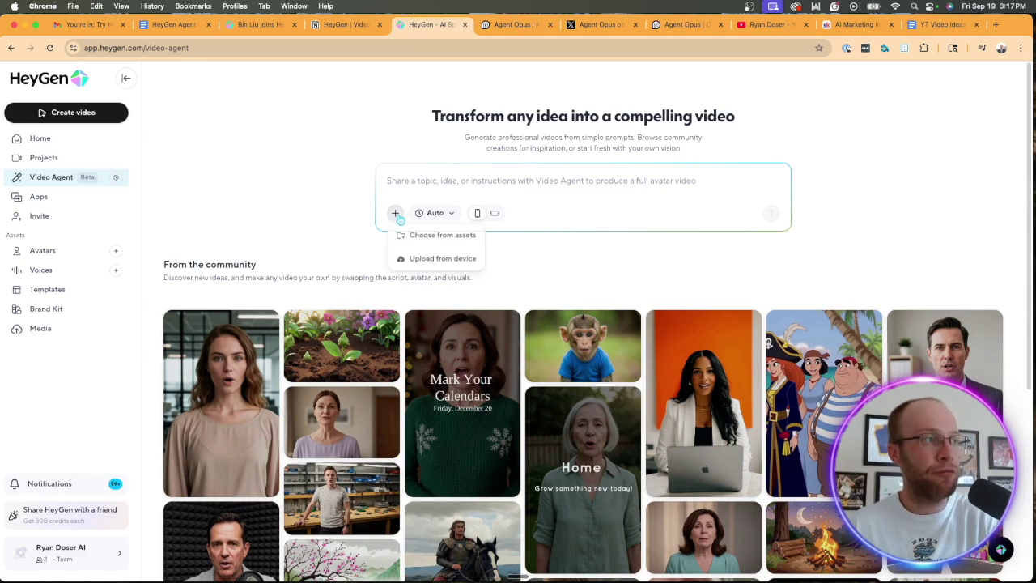
{"action": "left_click", "coordinate": [429, 234]}
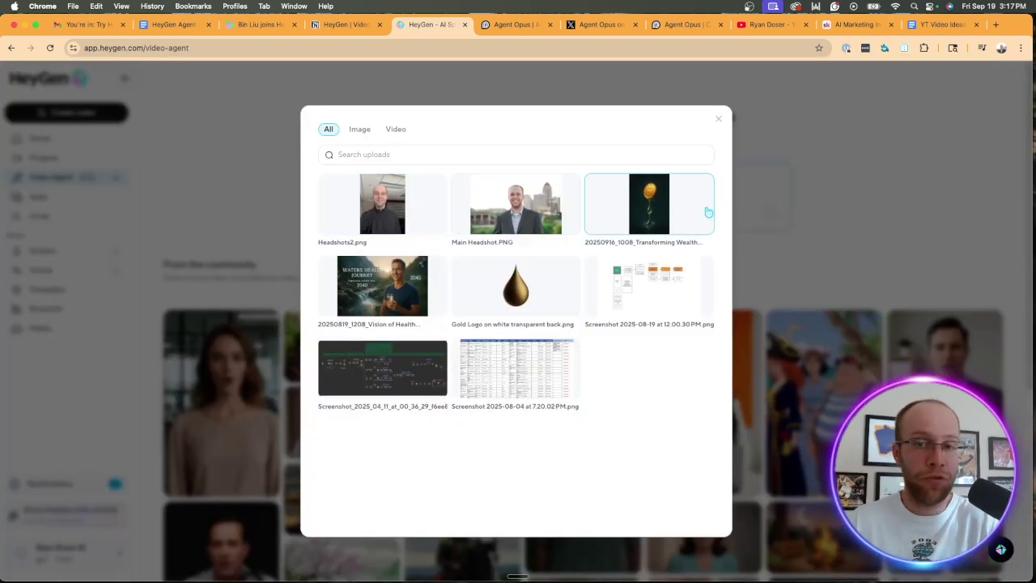
{"action": "left_click", "coordinate": [834, 190]}
{"action": "scroll", "coordinate": [761, 260], "scroll_direction": "down", "scroll_amount": 4}
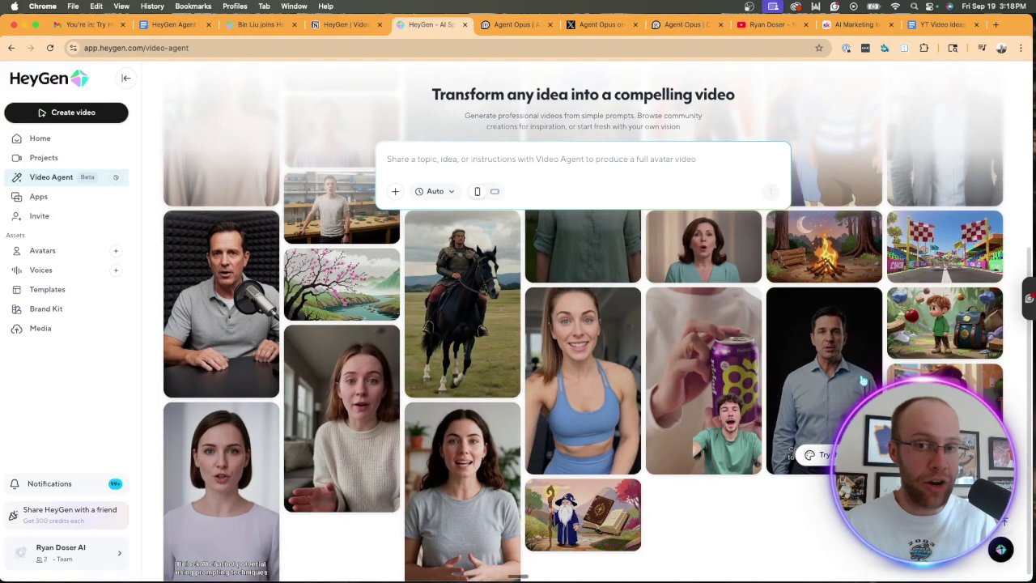
{"action": "scroll", "coordinate": [864, 358], "scroll_direction": "up", "scroll_amount": 5}
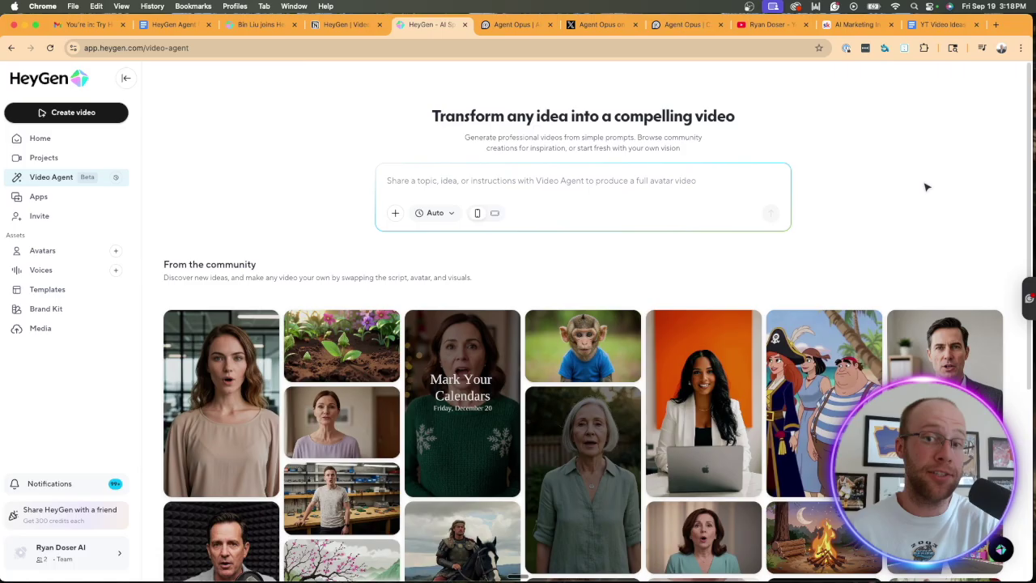
{"action": "scroll", "coordinate": [906, 199], "scroll_direction": "down", "scroll_amount": 2}
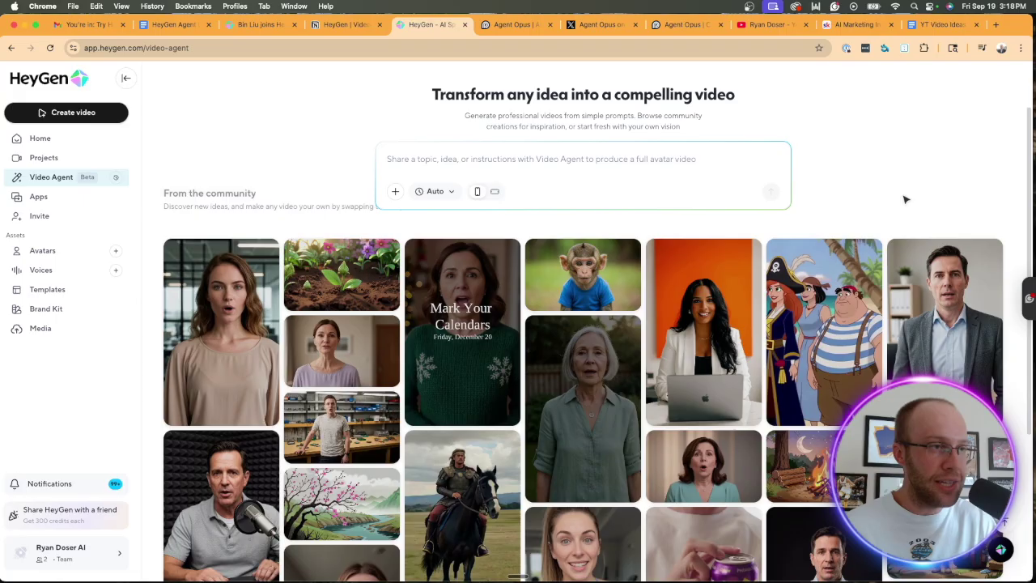
{"action": "scroll", "coordinate": [732, 247], "scroll_direction": "down", "scroll_amount": 3}
{"action": "mouse_move", "coordinate": [817, 269]}
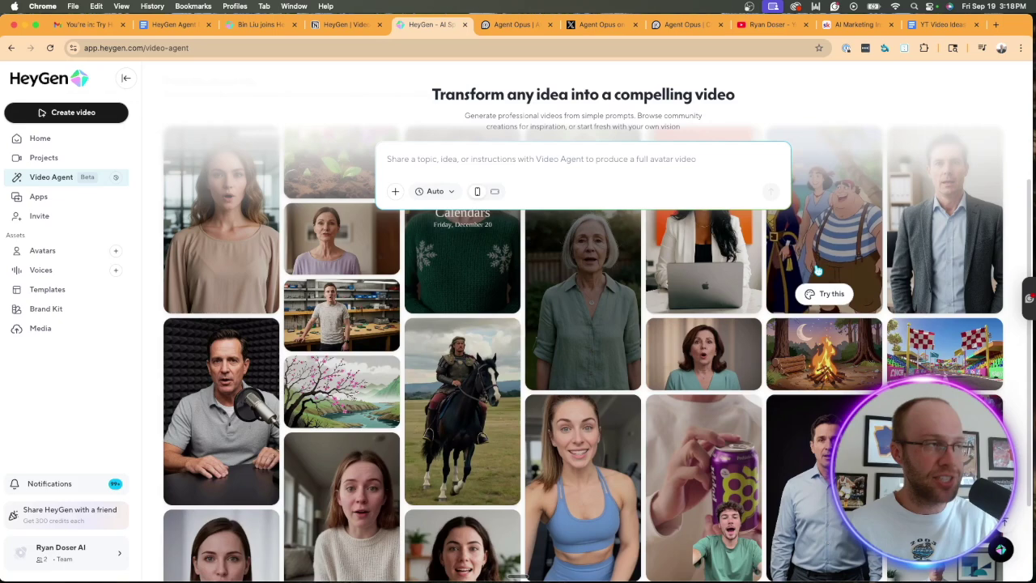
{"action": "scroll", "coordinate": [686, 217], "scroll_direction": "up", "scroll_amount": 5}
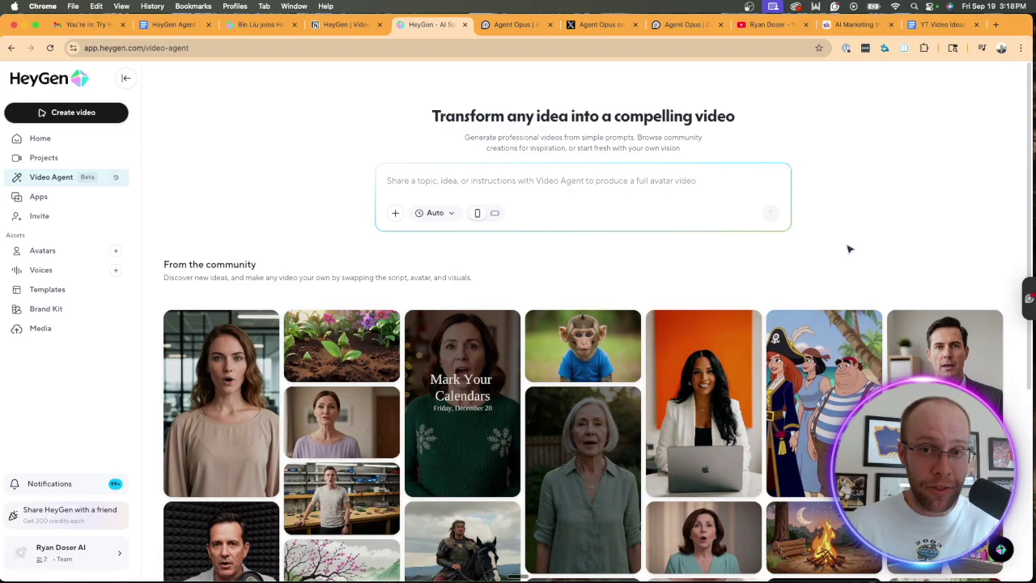
Switch to the Agent Opus beta dashboard and open, then close, its voiceover picker
{"action": "left_click", "coordinate": [510, 22]}
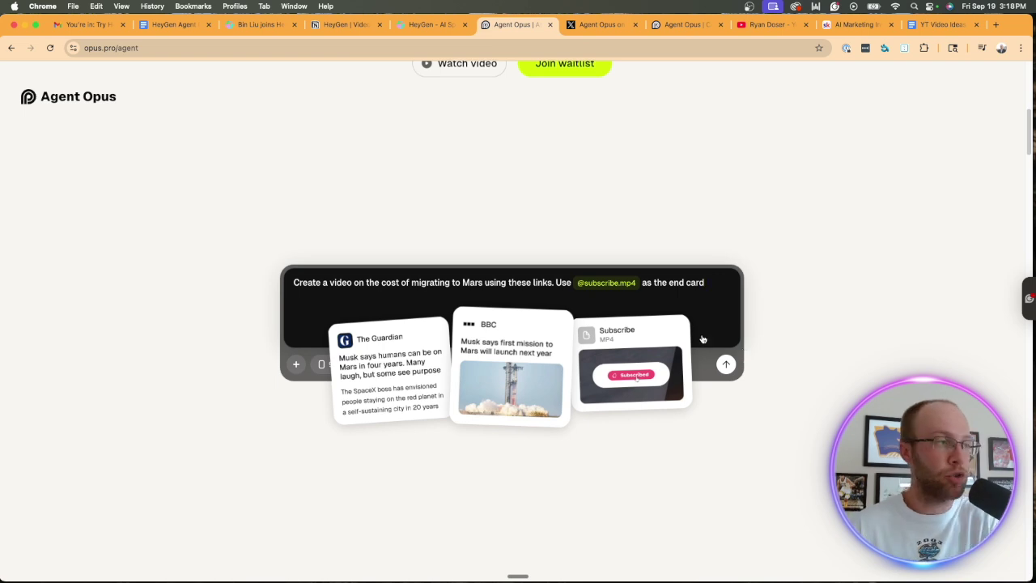
{"action": "left_click", "coordinate": [684, 25]}
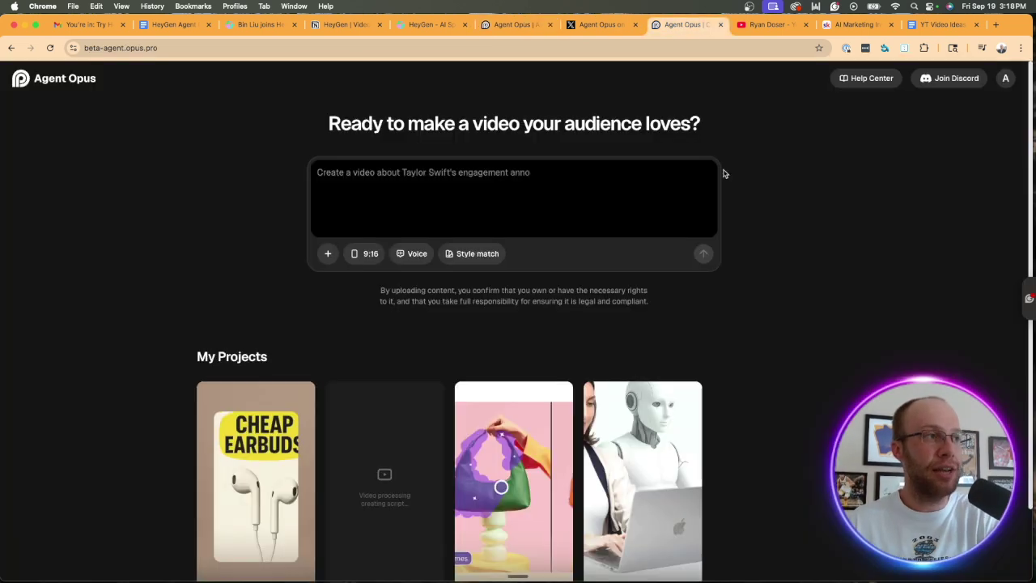
{"action": "left_click", "coordinate": [483, 49]}
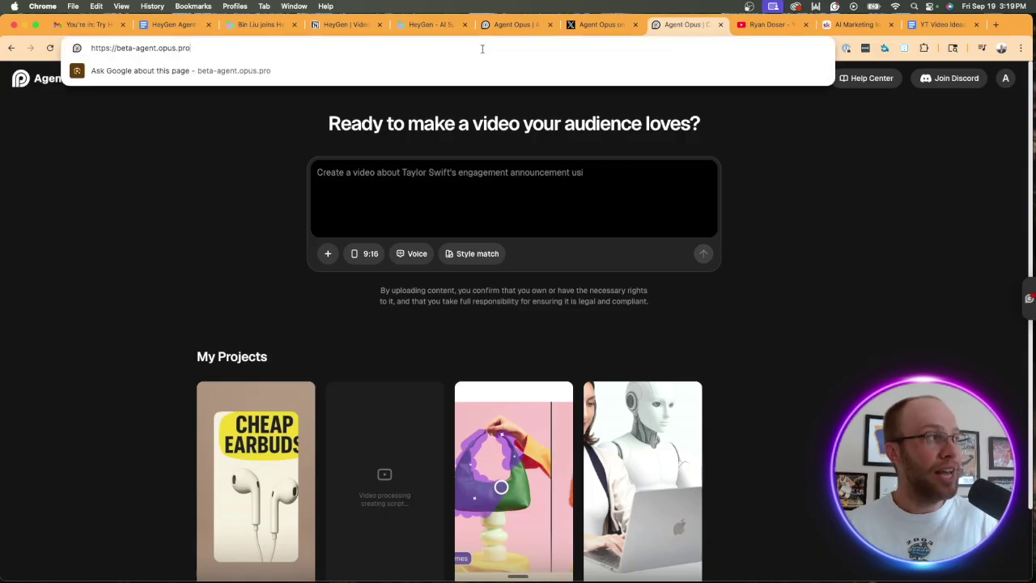
{"action": "left_click", "coordinate": [769, 224]}
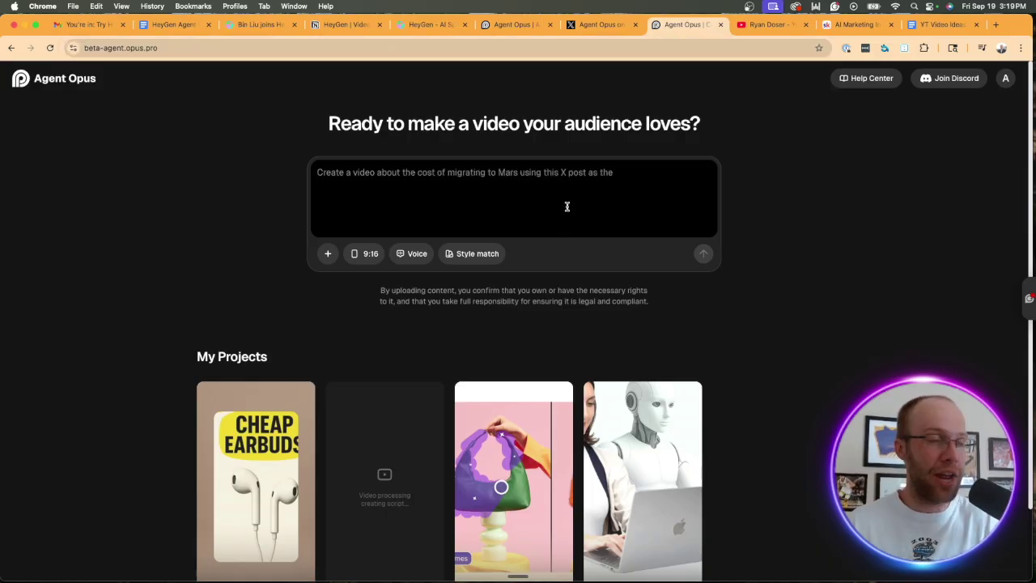
{"action": "left_click", "coordinate": [401, 253]}
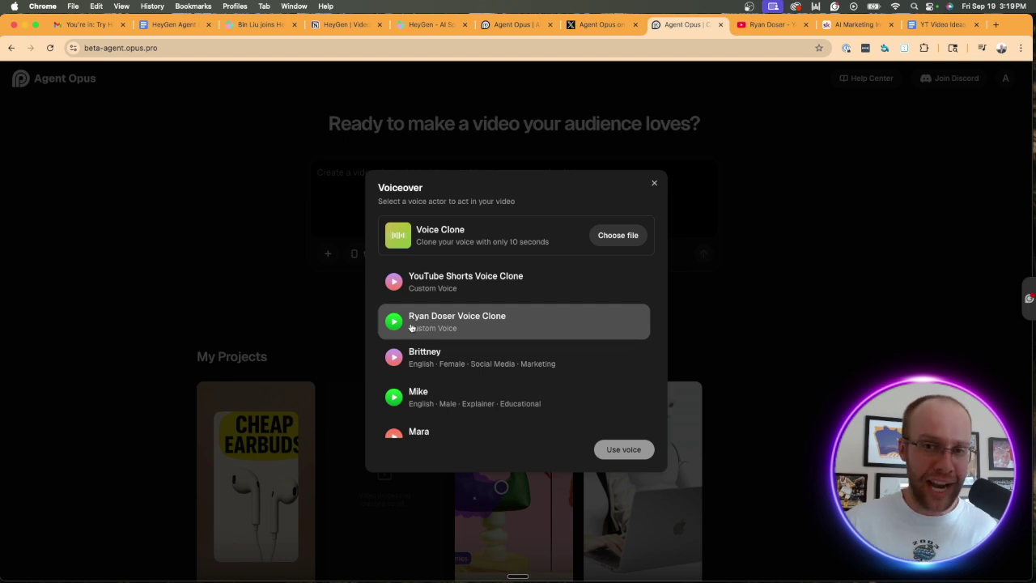
{"action": "left_click", "coordinate": [655, 186]}
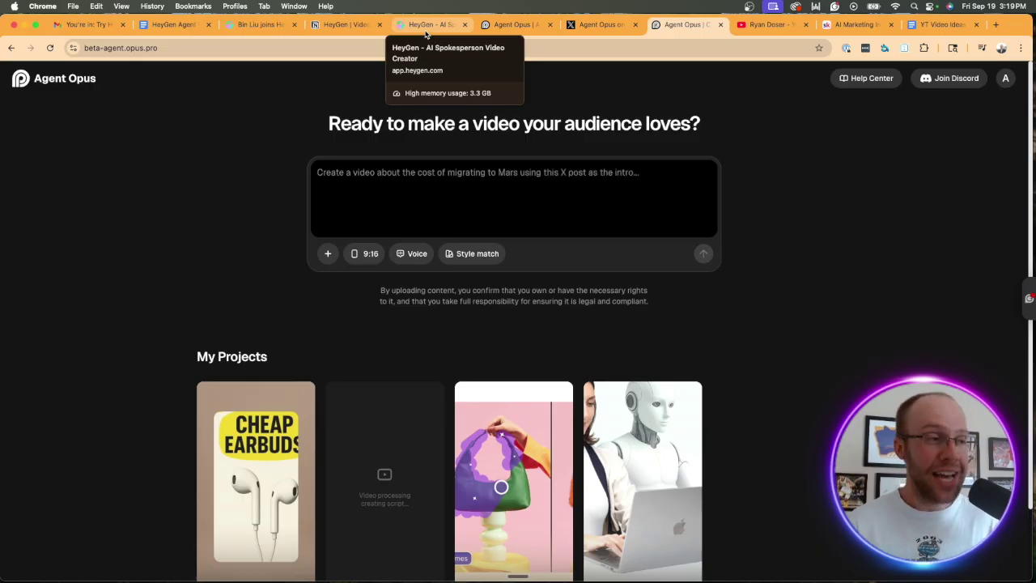
Read the Nvidia explainer post on X, highlighting 'AI cloned voice + avatar' and the avatars-coming-soon reply
{"action": "left_click", "coordinate": [600, 25]}
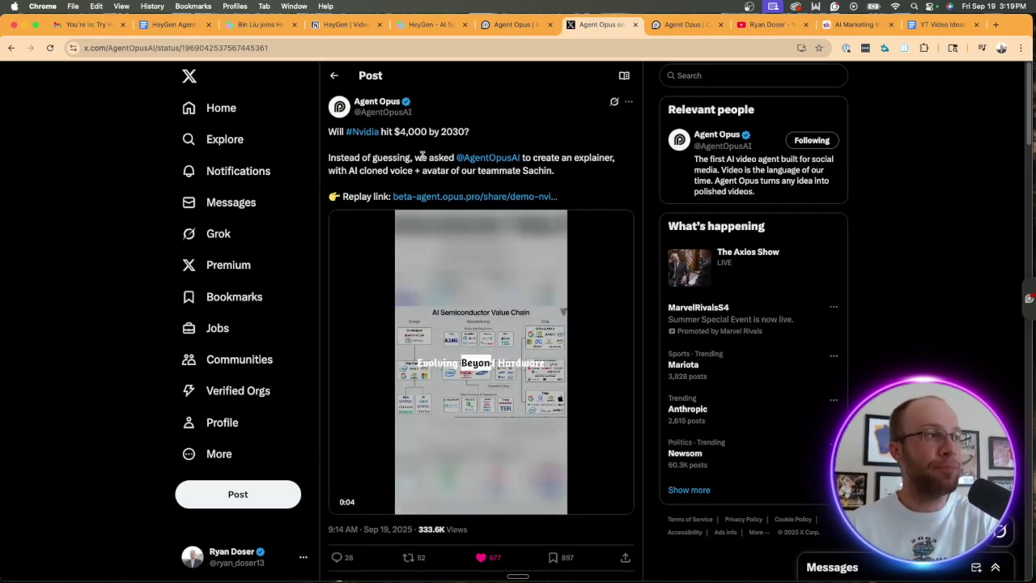
{"action": "scroll", "coordinate": [408, 150], "scroll_direction": "down", "scroll_amount": 1}
{"action": "left_click_drag", "start_coordinate": [348, 132], "coordinate": [445, 132]}
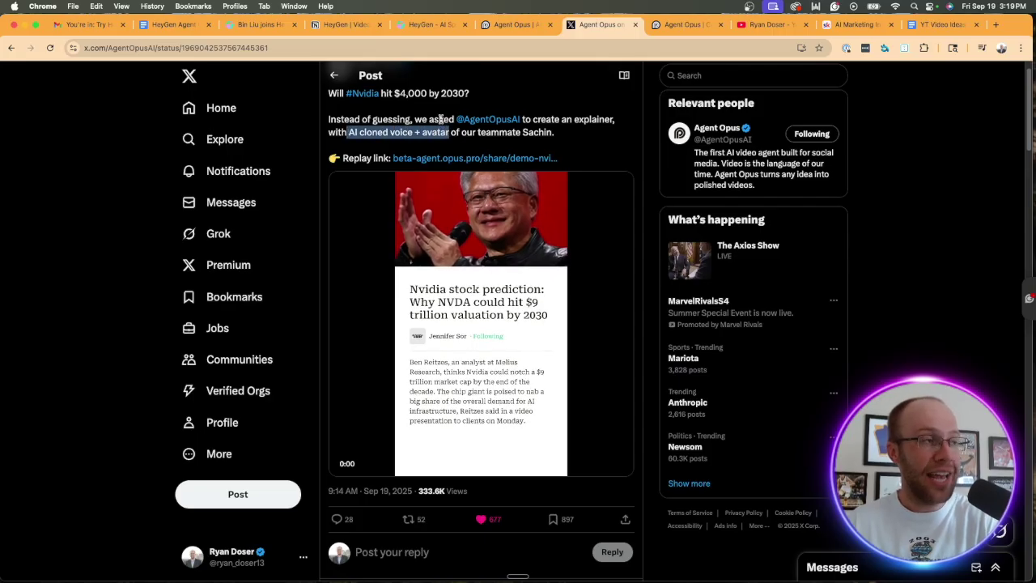
{"action": "left_click", "coordinate": [418, 120]}
{"action": "scroll", "coordinate": [360, 453], "scroll_direction": "down", "scroll_amount": 4}
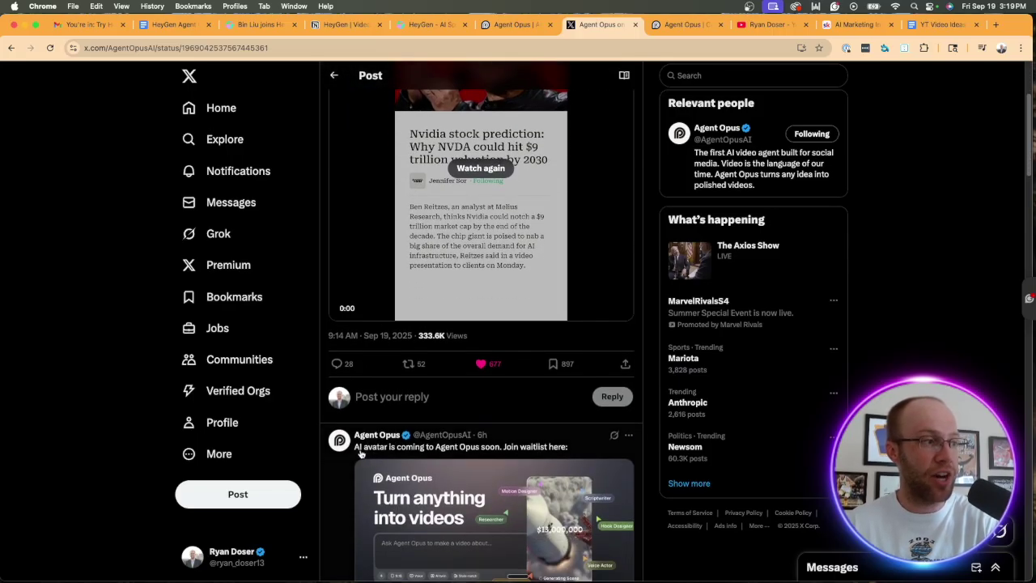
{"action": "left_click_drag", "start_coordinate": [357, 450], "coordinate": [556, 451]}
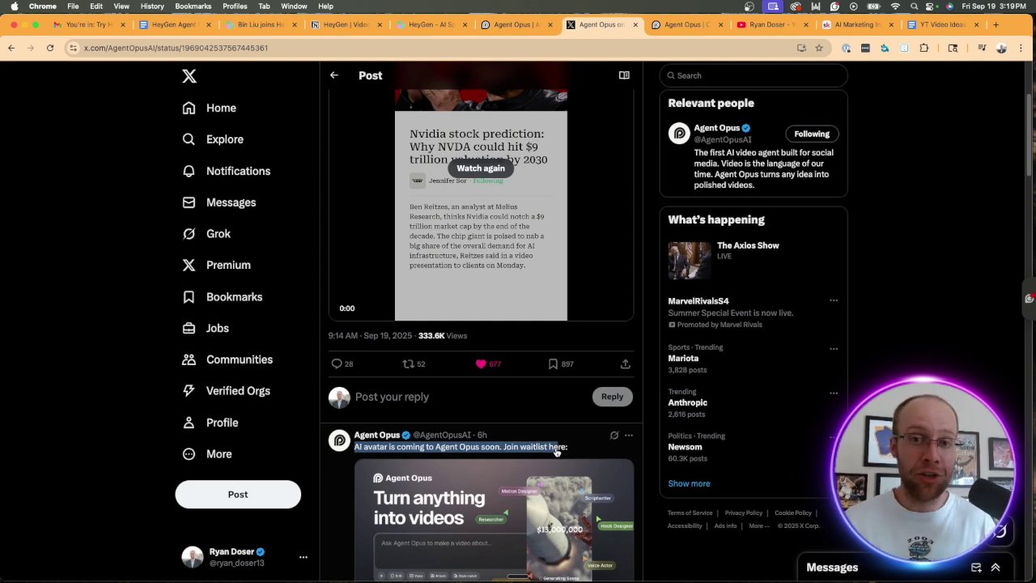
{"action": "scroll", "coordinate": [502, 364], "scroll_direction": "down", "scroll_amount": 5}
{"action": "scroll", "coordinate": [460, 303], "scroll_direction": "up", "scroll_amount": 1}
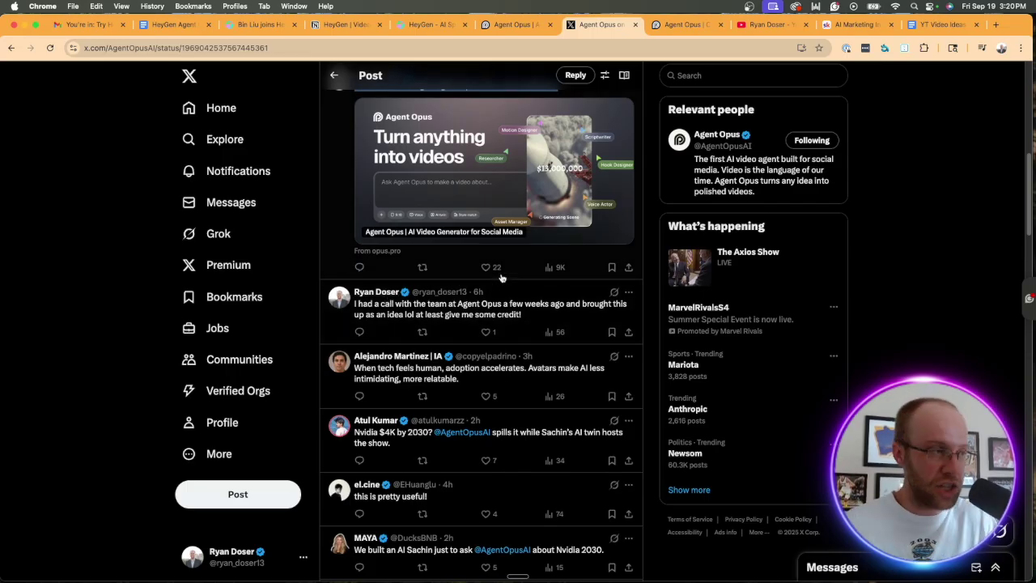
{"action": "scroll", "coordinate": [500, 278], "scroll_direction": "up", "scroll_amount": 8}
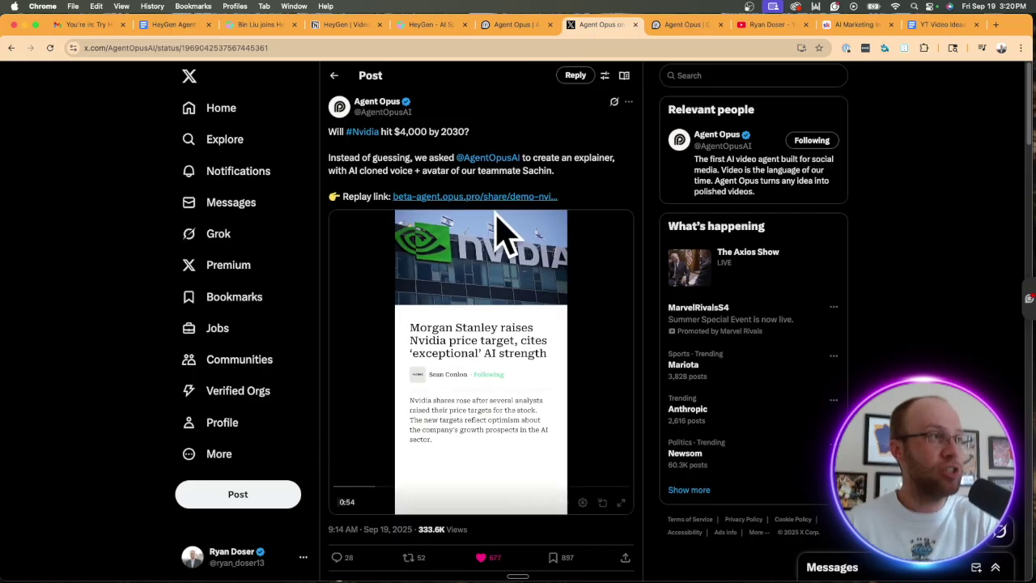
{"action": "left_click", "coordinate": [419, 21]}
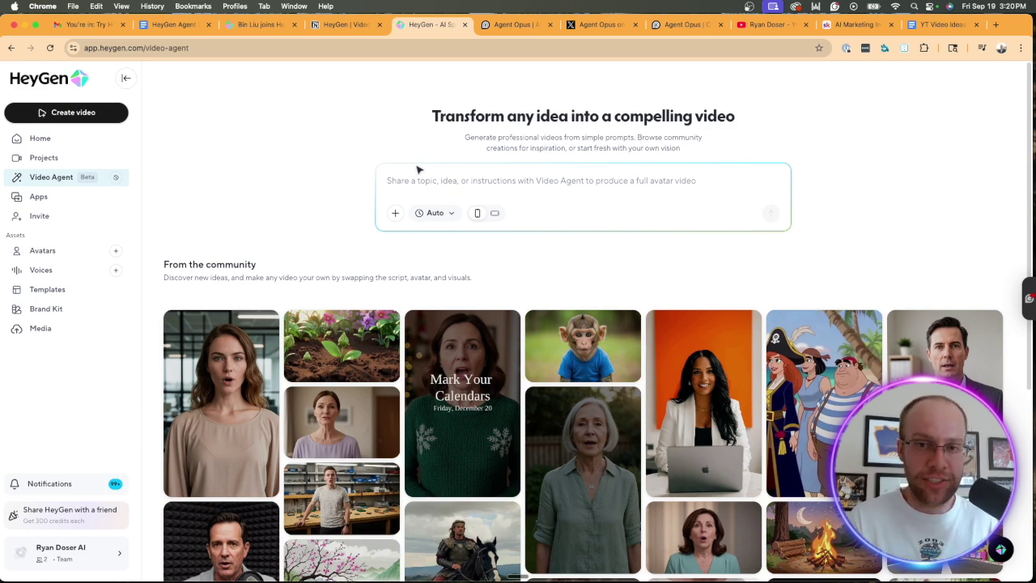
Show the prompt box's file-attachment options, then dismiss them
{"action": "left_click", "coordinate": [395, 213]}
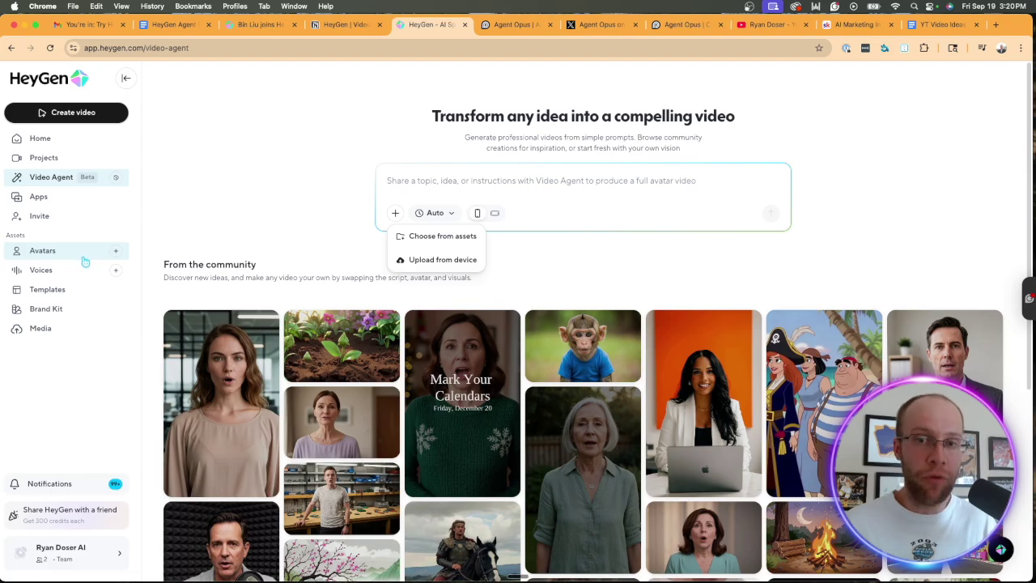
{"action": "left_click", "coordinate": [754, 177]}
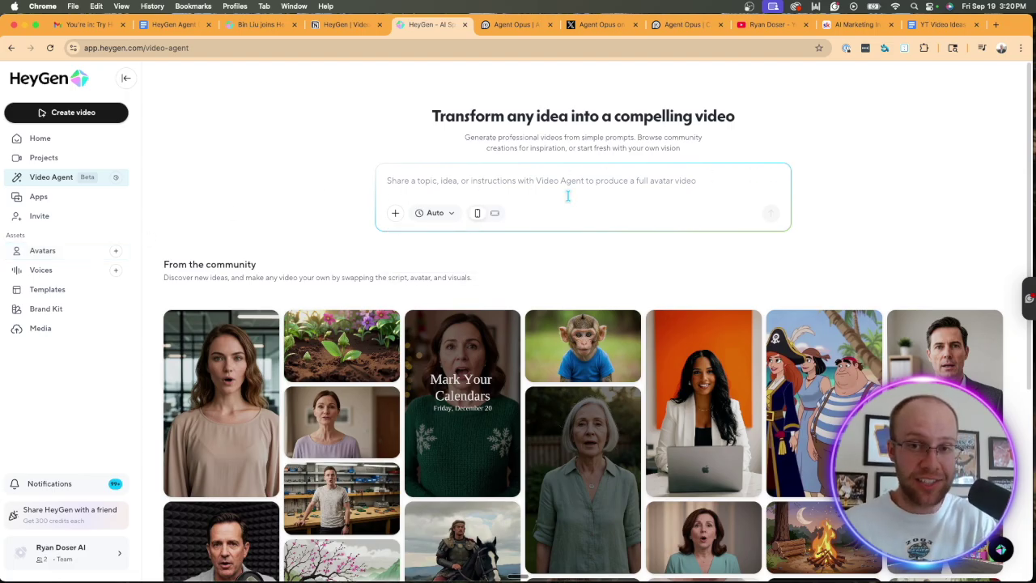